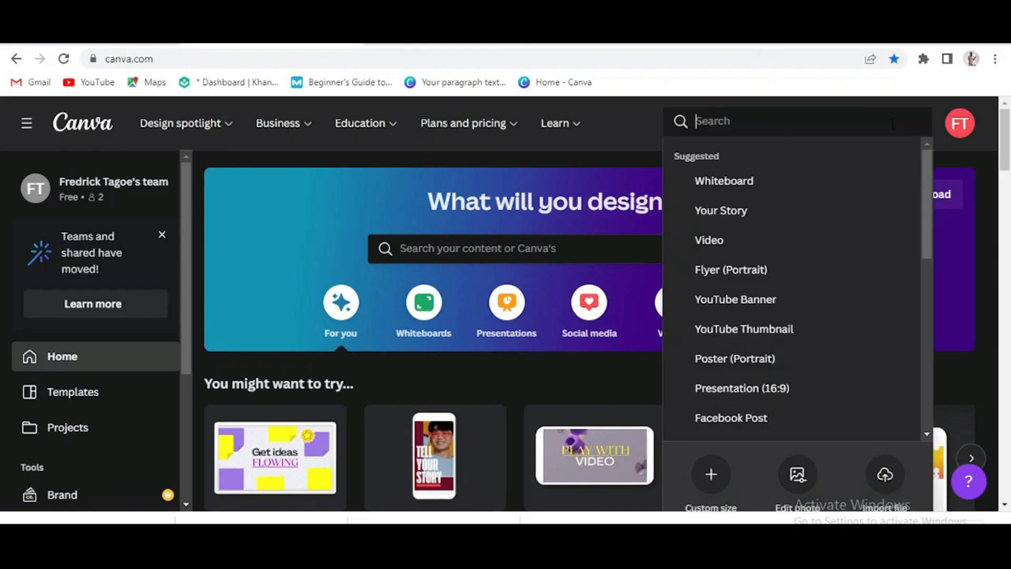
# - Create a new custom-size design 1080 px wide and 1530 px high
pyautogui.click(709, 477)
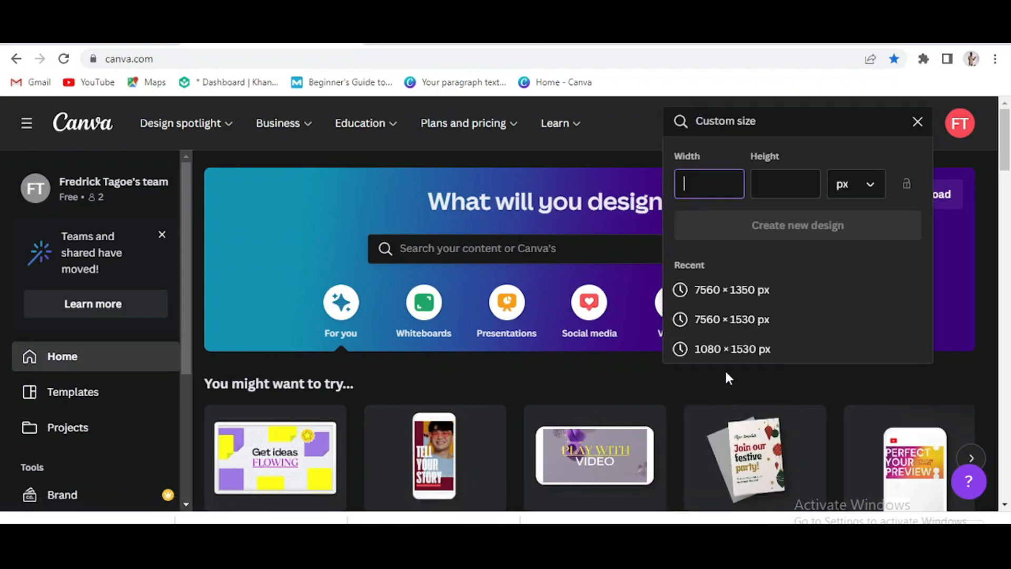
pyautogui.write('1080')
pyautogui.write('1530')
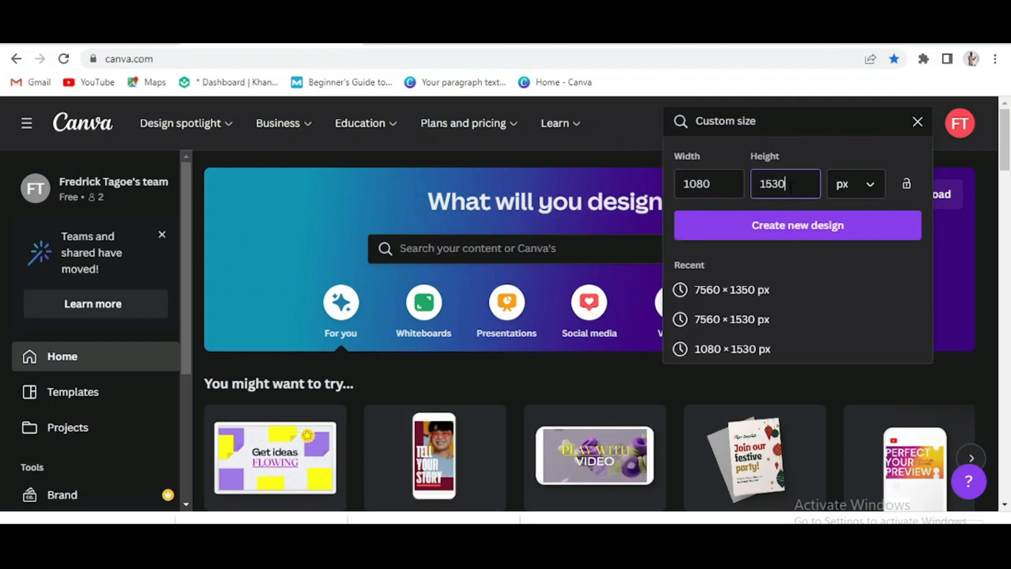
pyautogui.click(804, 220)
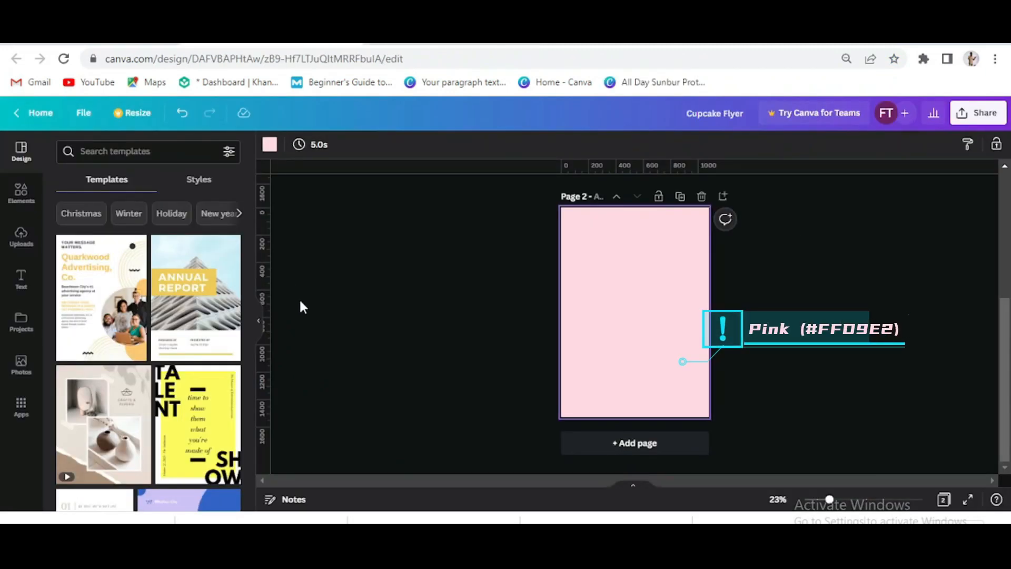
# - Place the uploaded cupcake cutout with the transparent background on the pink page
pyautogui.click(22, 238)
pyautogui.scroll(-5, 121, 369)
pyautogui.scroll(-10, 120, 366)
pyautogui.click(98, 389)
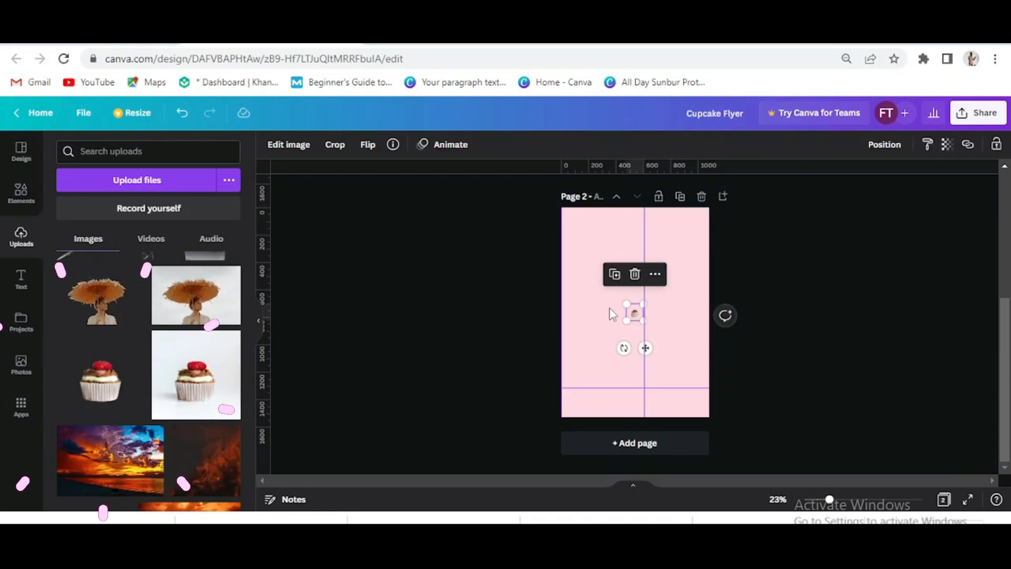
# - Enlarge the cupcake image, adjust its frame and position it in the lower-left part of the page
pyautogui.moveTo(627, 321); pyautogui.dragTo(573, 376)
pyautogui.moveTo(611, 303); pyautogui.dragTo(608, 324)
pyautogui.moveTo(571, 346); pyautogui.dragTo(589, 346)
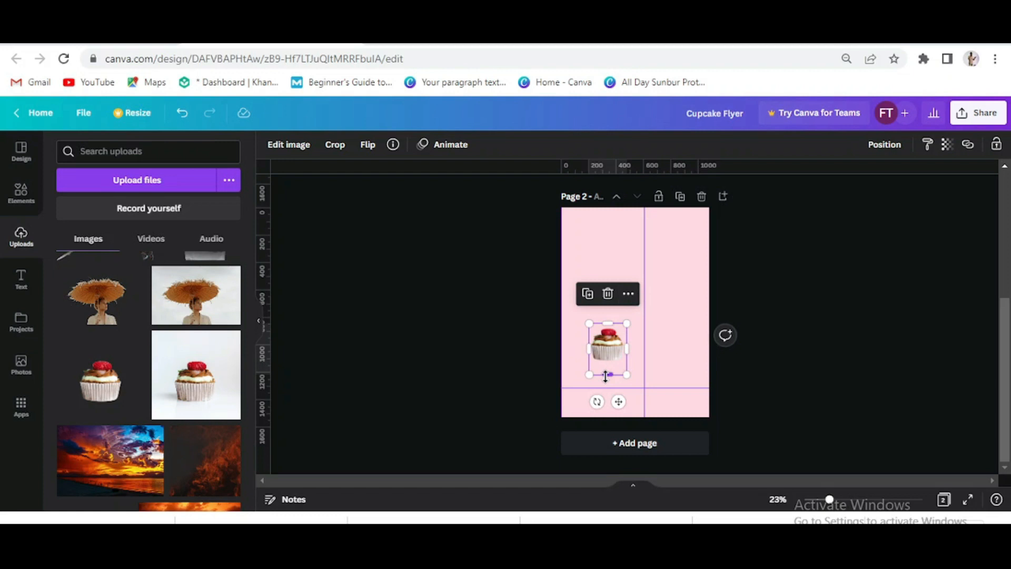
pyautogui.moveTo(627, 375); pyautogui.dragTo(657, 392)
pyautogui.moveTo(590, 350); pyautogui.dragTo(584, 350)
pyautogui.moveTo(606, 398); pyautogui.dragTo(604, 393)
pyautogui.hotkey('shift', 'r')
pyautogui.moveTo(647, 336); pyautogui.dragTo(642, 337)
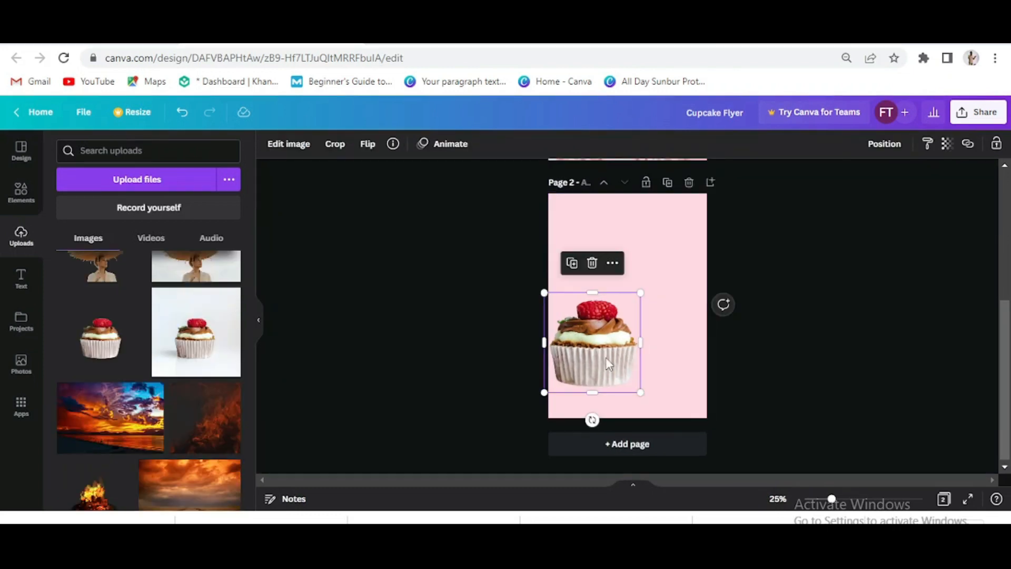
# - Duplicate the cupcake above the original and set the copy's brightness to -100, contrast to 32, saturation to -100 and blur to 14
pyautogui.moveTo(606, 357); pyautogui.dragTo(643, 283)
pyautogui.click(288, 143)
pyautogui.click(79, 248)
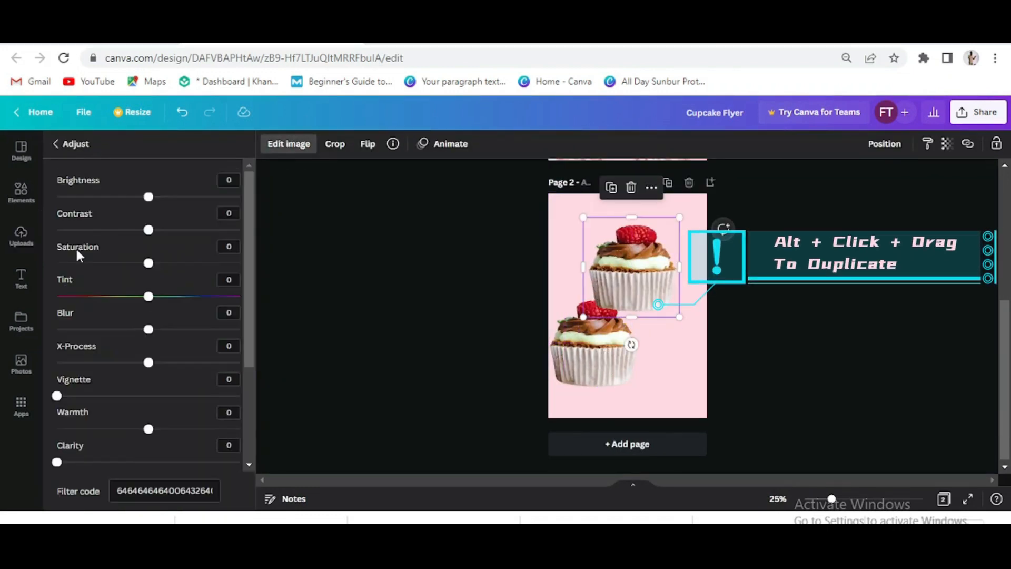
pyautogui.click(229, 179)
pyautogui.write('-100')
pyautogui.click(228, 213)
pyautogui.write('32')
pyautogui.click(229, 246)
pyautogui.write('-100')
pyautogui.click(229, 312)
pyautogui.write('14')
# - Set the highlights and shadows of the darkened cupcake copy to -100
pyautogui.scroll(-3, 231, 342)
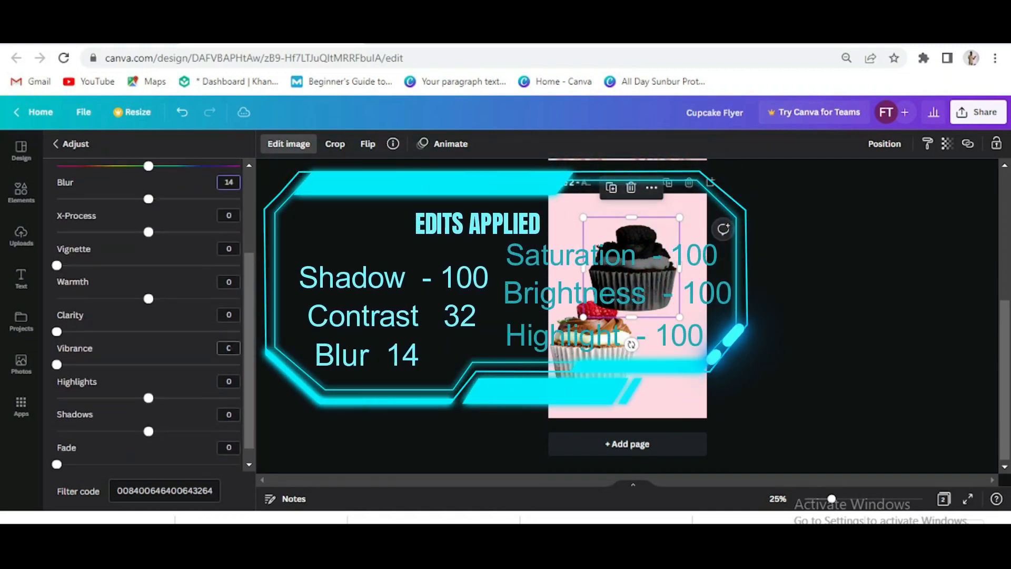
pyautogui.click(228, 381)
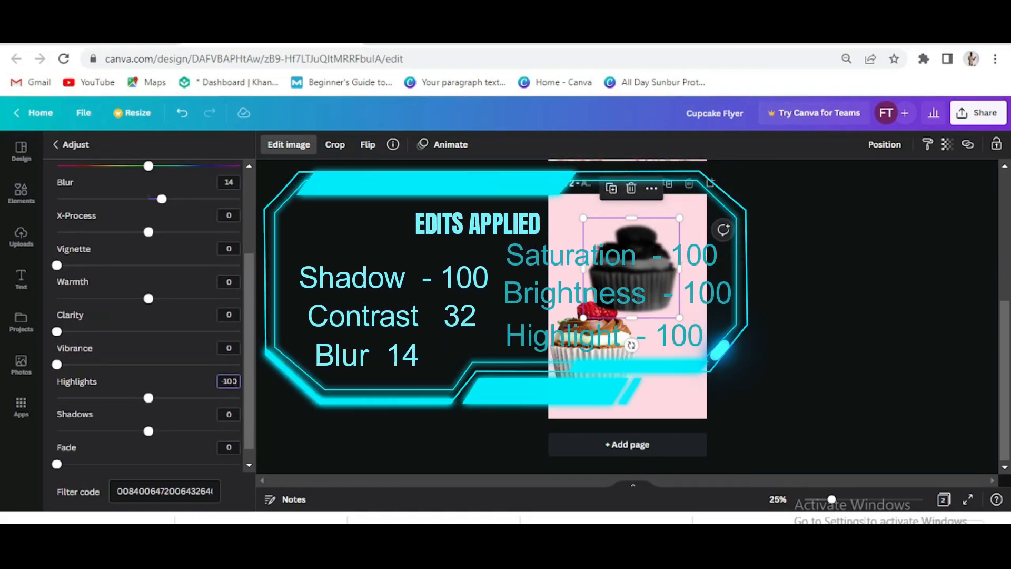
pyautogui.click(228, 414)
pyautogui.write('-100')
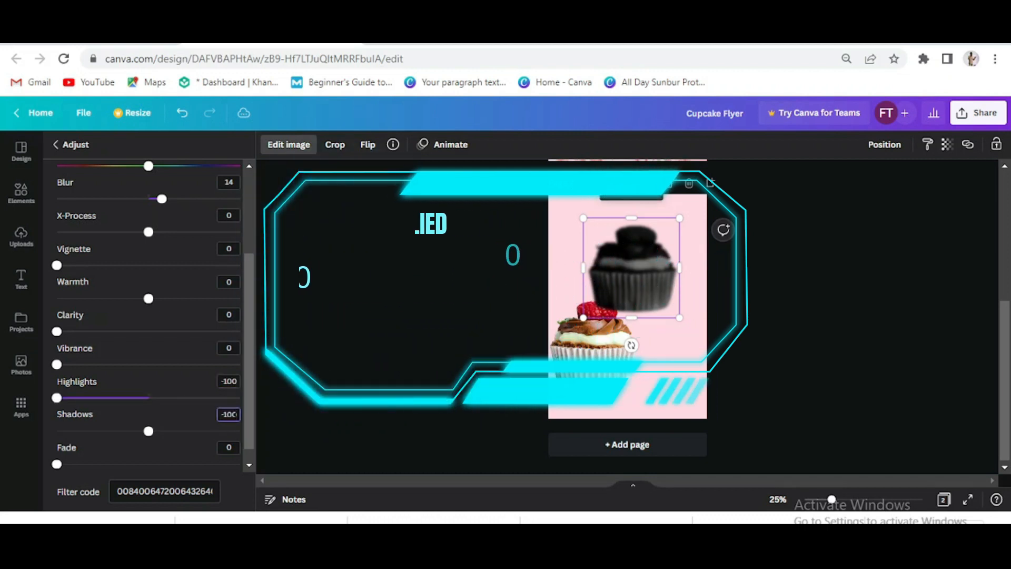
pyautogui.scroll(-1, 205, 440)
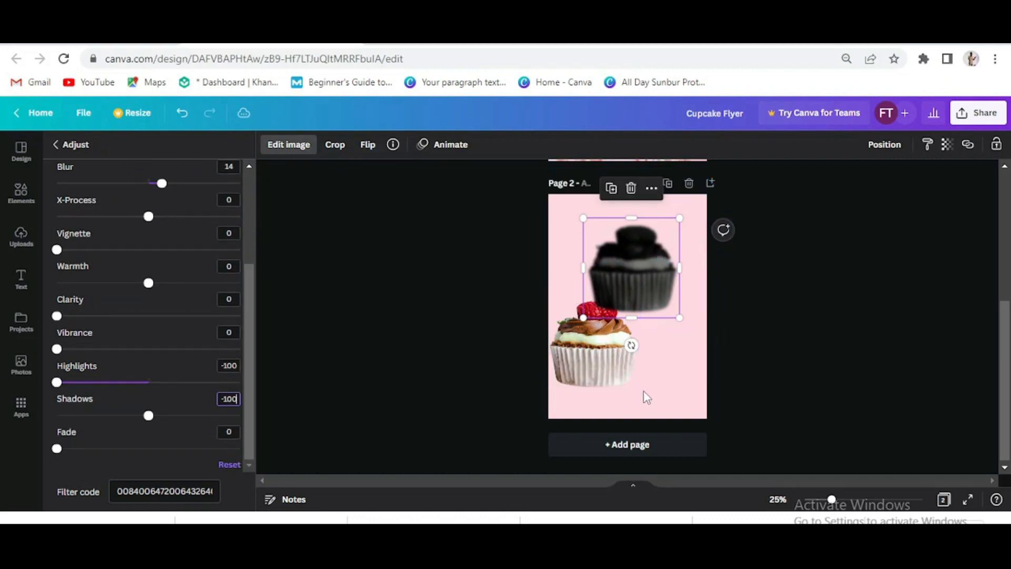
# - Crop the dark copy to its base, fit it under the original cupcake and send it to the back as a shadow
pyautogui.click(642, 255)
pyautogui.moveTo(632, 218); pyautogui.dragTo(628, 300)
pyautogui.moveTo(642, 345); pyautogui.dragTo(613, 421)
pyautogui.scroll(5, 581, 273)
pyautogui.scroll(-3, 581, 273)
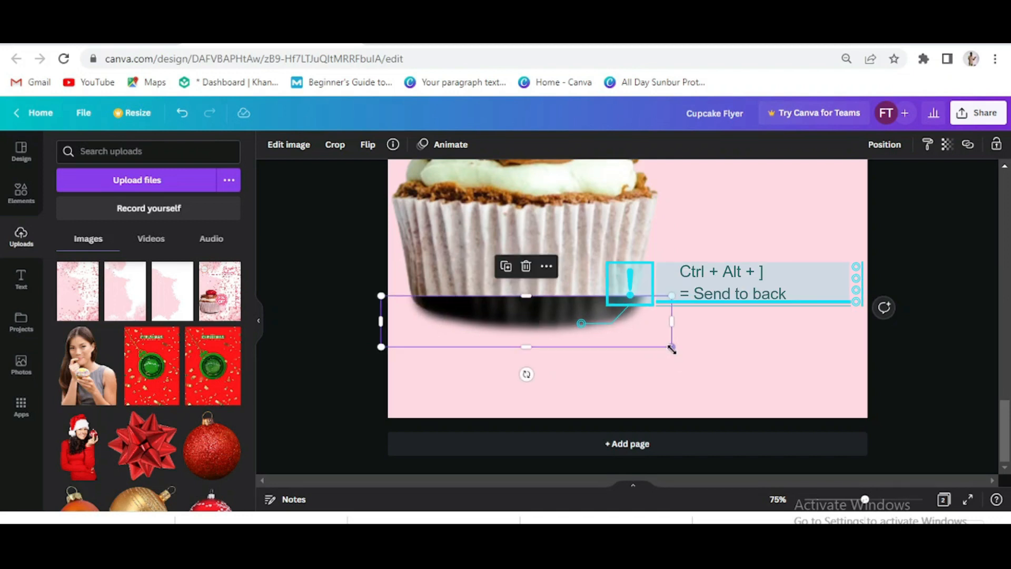
pyautogui.moveTo(671, 344); pyautogui.dragTo(657, 342)
pyautogui.hotkey('ctrl', 'alt', ']')
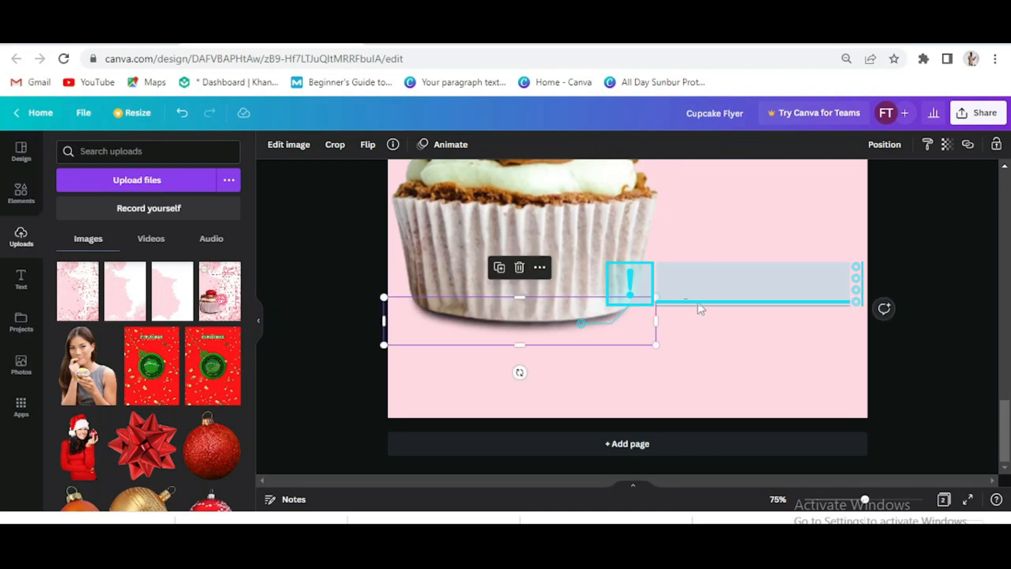
pyautogui.click(699, 305)
pyautogui.scroll(-2, 735, 303)
pyautogui.scroll(2, 735, 299)
pyautogui.scroll(-2, 612, 377)
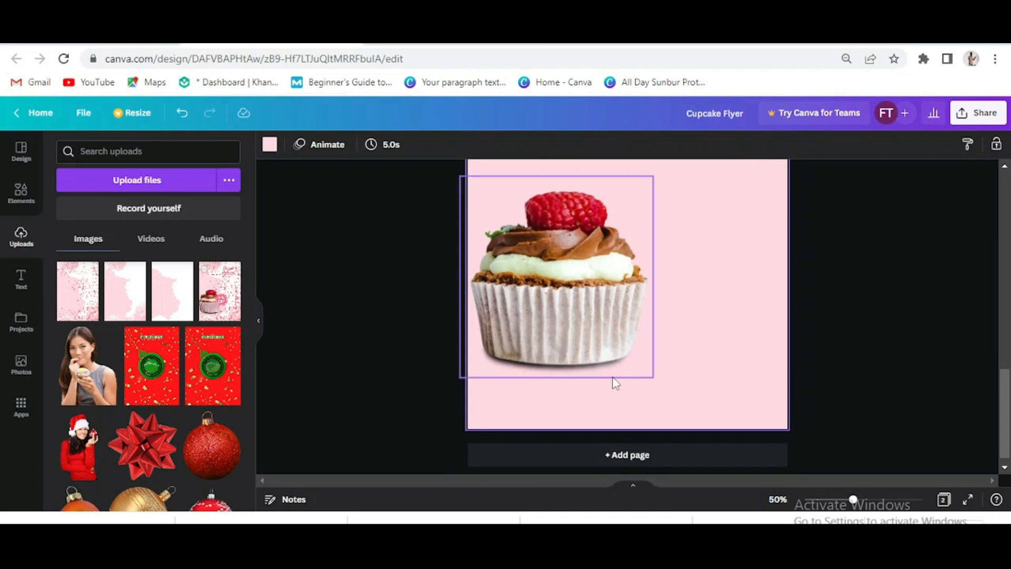
# - Search the elements for "abstract ink" and add the black ink splatter graphic to the page
pyautogui.click(21, 193)
pyautogui.click(137, 151)
pyautogui.write('abstract ink')
pyautogui.press('Return')
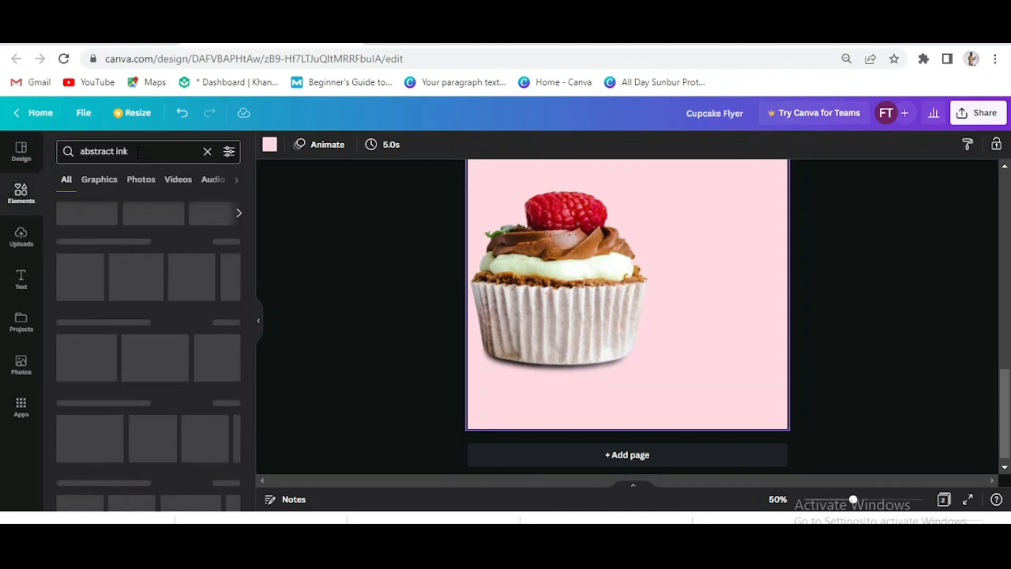
pyautogui.click(131, 244)
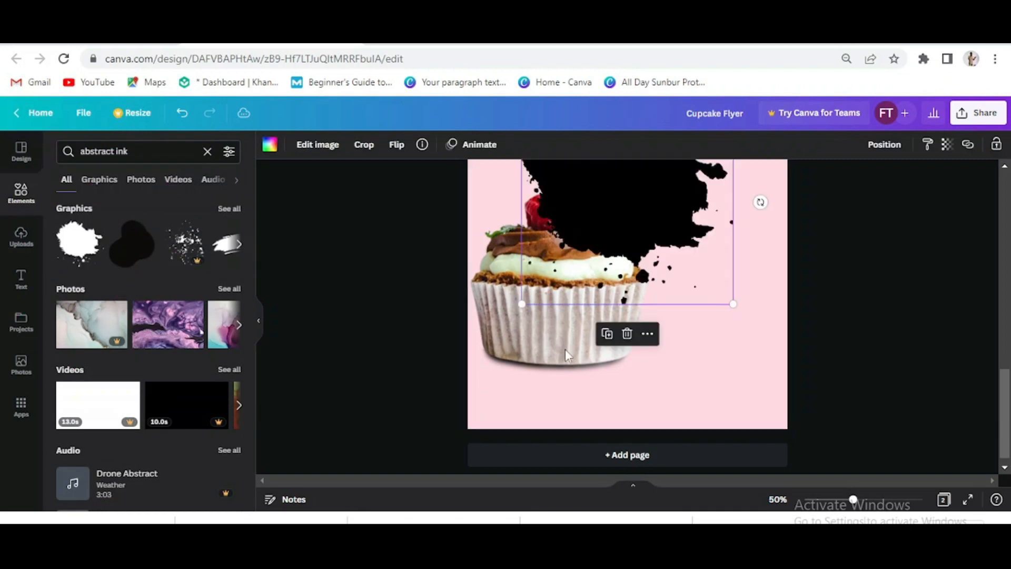
# - Enlarge the ink splatter over the page's top-left corner and place a rotated copy over the top-right corner
pyautogui.hotkey('ctrl', '-')
pyautogui.moveTo(638, 310)
pyautogui.mouseDown()
pyautogui.moveTo(626, 263)
pyautogui.moveTo(583, 201)
pyautogui.mouseUp()
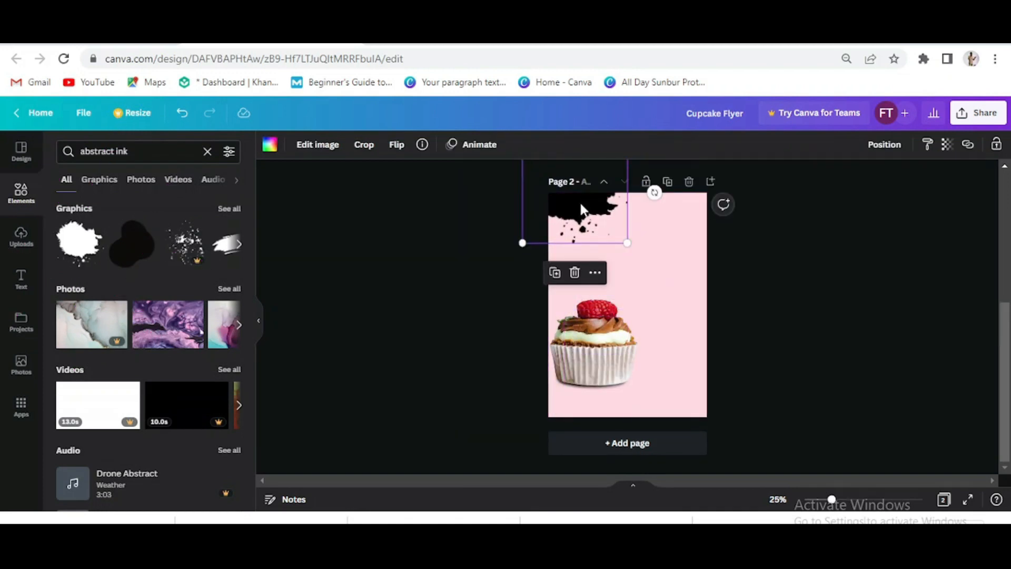
pyautogui.moveTo(628, 243)
pyautogui.mouseDown()
pyautogui.moveTo(672, 258)
pyautogui.moveTo(699, 286)
pyautogui.mouseUp()
pyautogui.moveTo(612, 216)
pyautogui.mouseDown()
pyautogui.moveTo(637, 215)
pyautogui.moveTo(664, 260)
pyautogui.mouseUp()
pyautogui.moveTo(764, 226)
pyautogui.mouseDown()
pyautogui.moveTo(761, 253)
pyautogui.moveTo(729, 285)
pyautogui.moveTo(724, 352)
pyautogui.mouseUp()
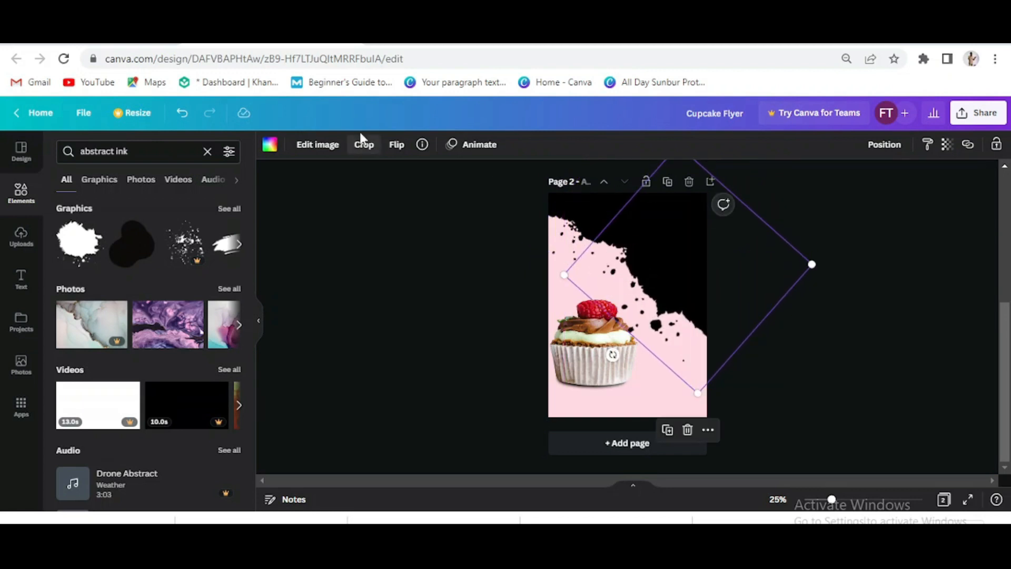
# - Flip the splatter and place a tilted copy down the page's lower-right edge
pyautogui.click(396, 144)
pyautogui.click(413, 181)
pyautogui.moveTo(684, 284); pyautogui.dragTo(708, 262)
pyautogui.moveTo(637, 334)
pyautogui.mouseDown()
pyautogui.moveTo(569, 295)
pyautogui.moveTo(477, 203)
pyautogui.mouseUp()
pyautogui.moveTo(696, 258)
pyautogui.mouseDown()
pyautogui.moveTo(702, 375)
pyautogui.moveTo(721, 400)
pyautogui.mouseUp()
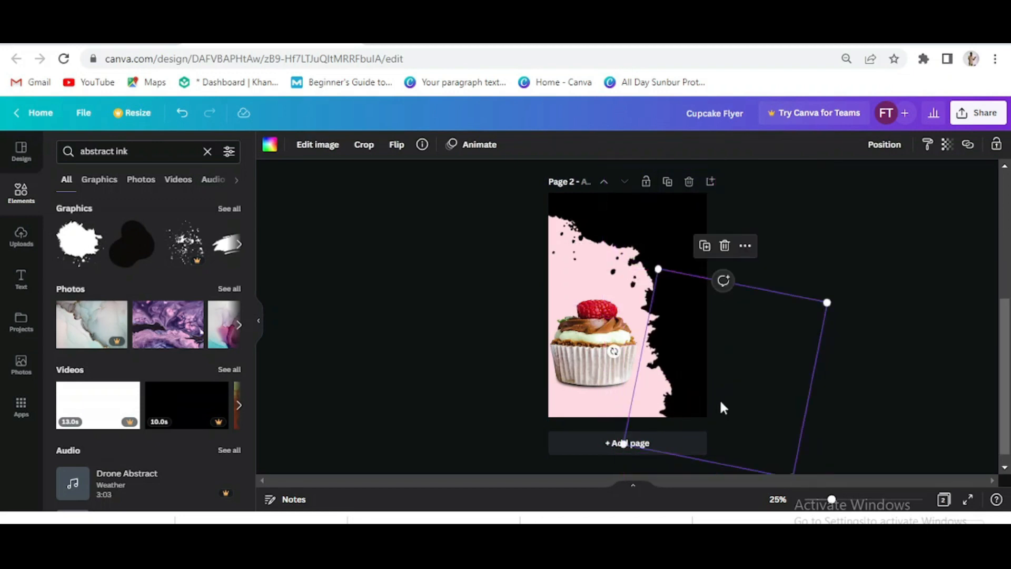
# - Rotate the lower-right splatter further inward and cover the page's bottom-left edge with another rotated splatter copy
pyautogui.click(395, 147)
pyautogui.moveTo(687, 374); pyautogui.dragTo(653, 369)
pyautogui.moveTo(580, 347); pyautogui.dragTo(589, 305)
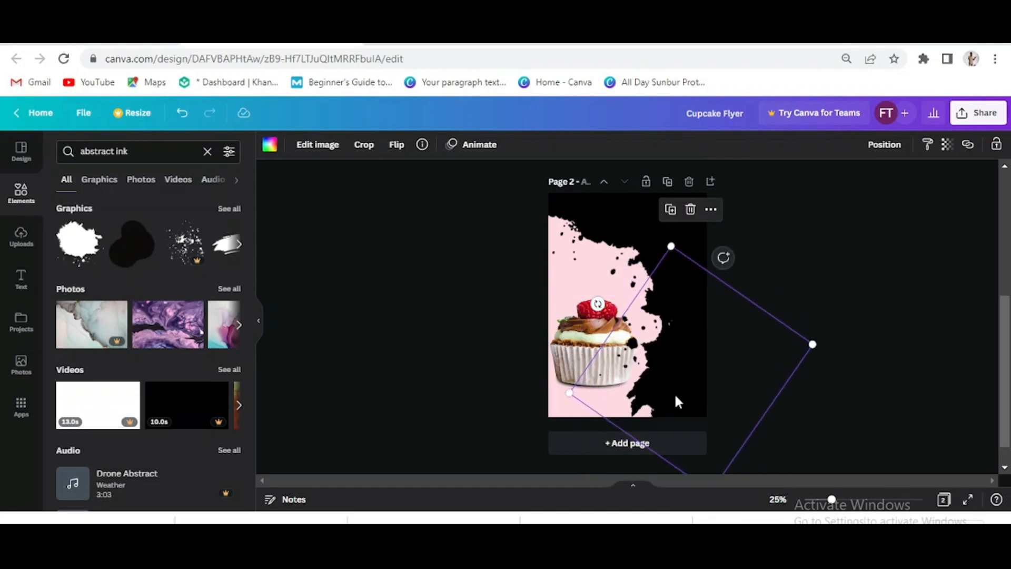
pyautogui.moveTo(667, 397)
pyautogui.mouseDown()
pyautogui.moveTo(571, 463)
pyautogui.moveTo(566, 485)
pyautogui.mouseUp()
pyautogui.moveTo(596, 410); pyautogui.dragTo(533, 404)
# - Bring the cupcake and its shadow in front of the ink splatters
pyautogui.click(582, 343)
pyautogui.click(588, 387)
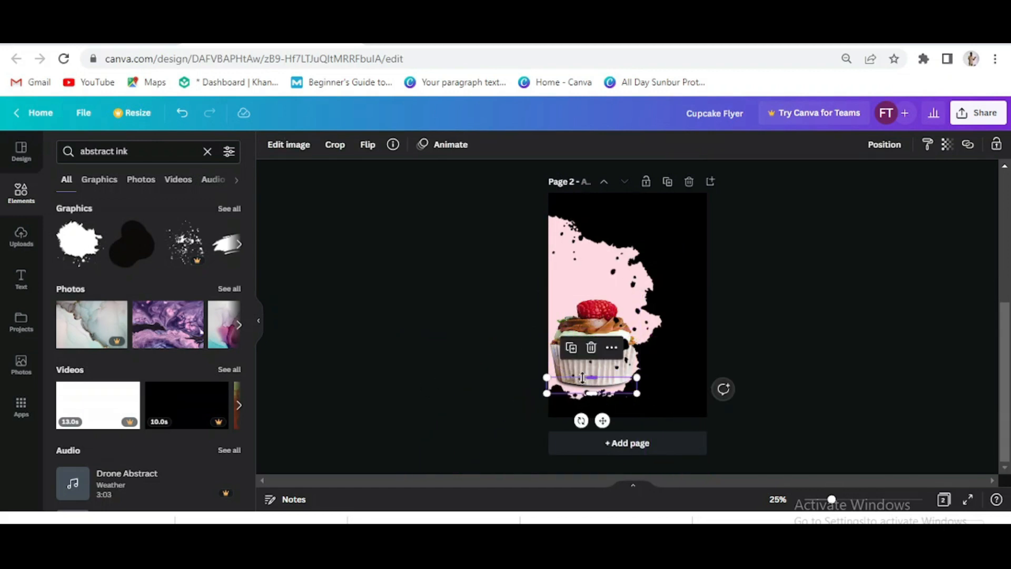
pyautogui.keyDown('shift'); pyautogui.click(576, 338); pyautogui.keyUp('shift')
pyautogui.moveTo(576, 338); pyautogui.dragTo(576, 338)
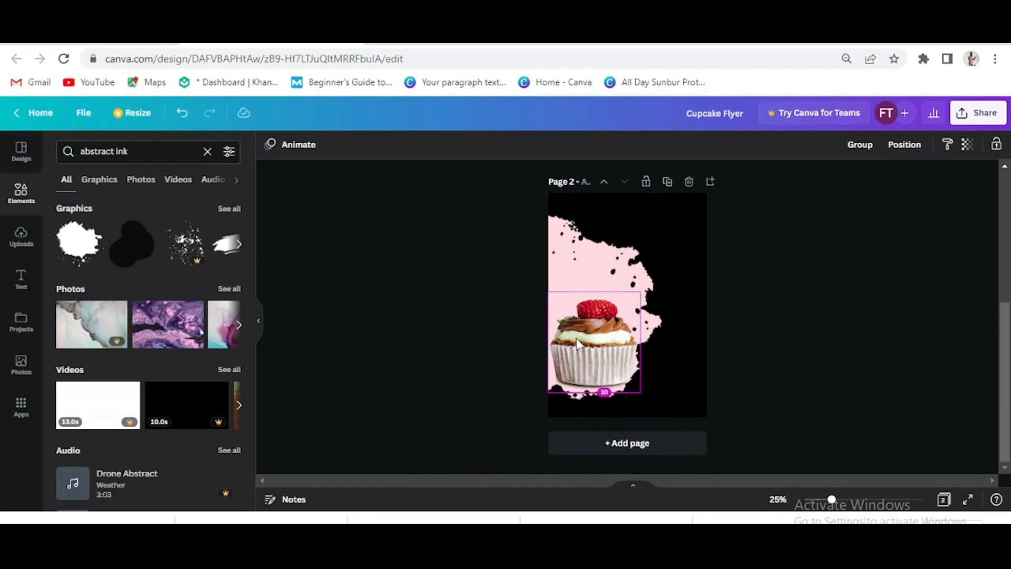
# - Recolour the top ink splatter to white #FFFFFF and apply the change to all black splatters
pyautogui.click(659, 226)
pyautogui.click(270, 144)
pyautogui.click(71, 209)
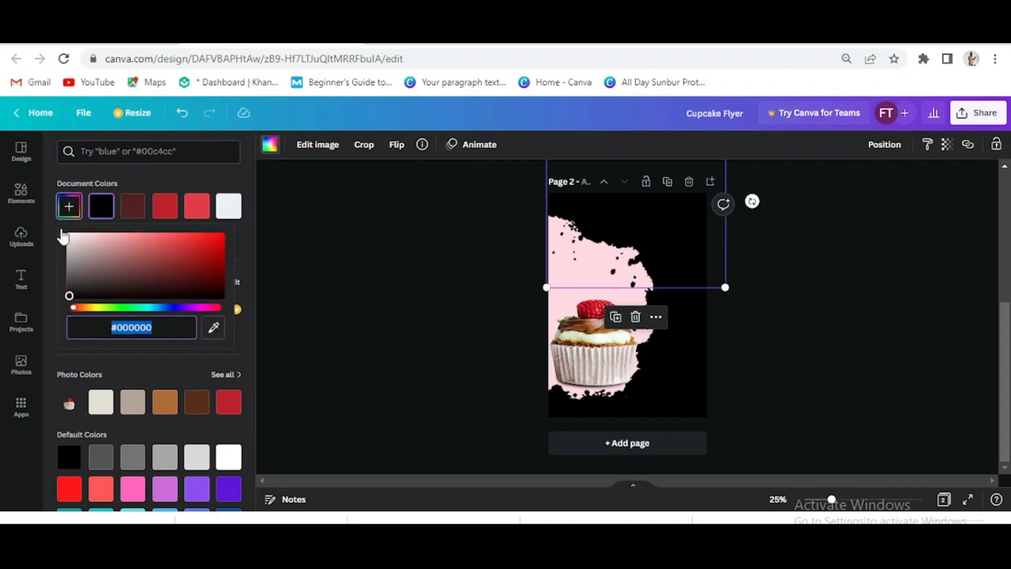
pyautogui.moveTo(70, 237); pyautogui.dragTo(66, 232)
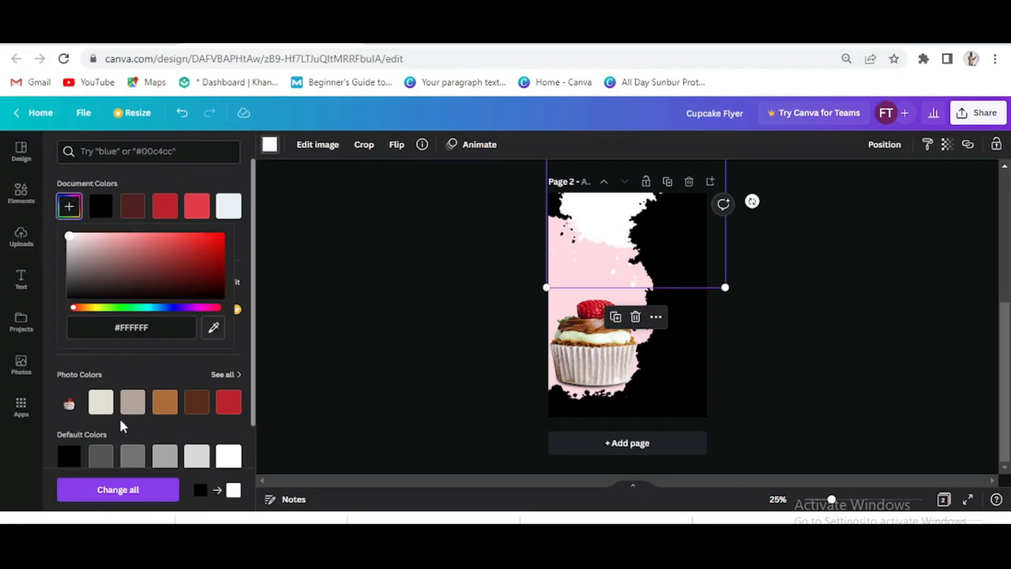
pyautogui.click(116, 489)
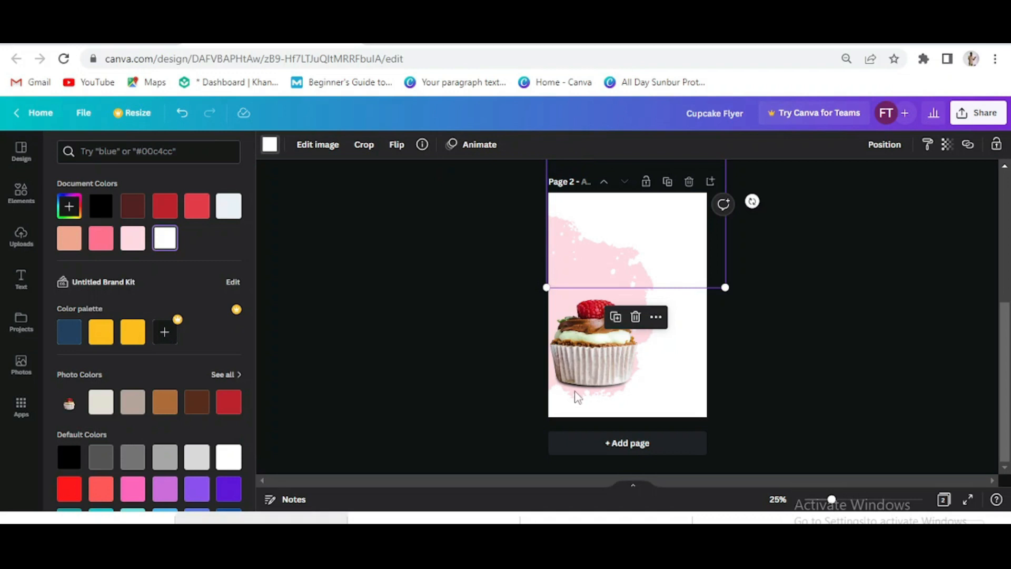
# - Search the elements for "watercolor paint stain" and add the pink stain graphic to the page
pyautogui.click(22, 196)
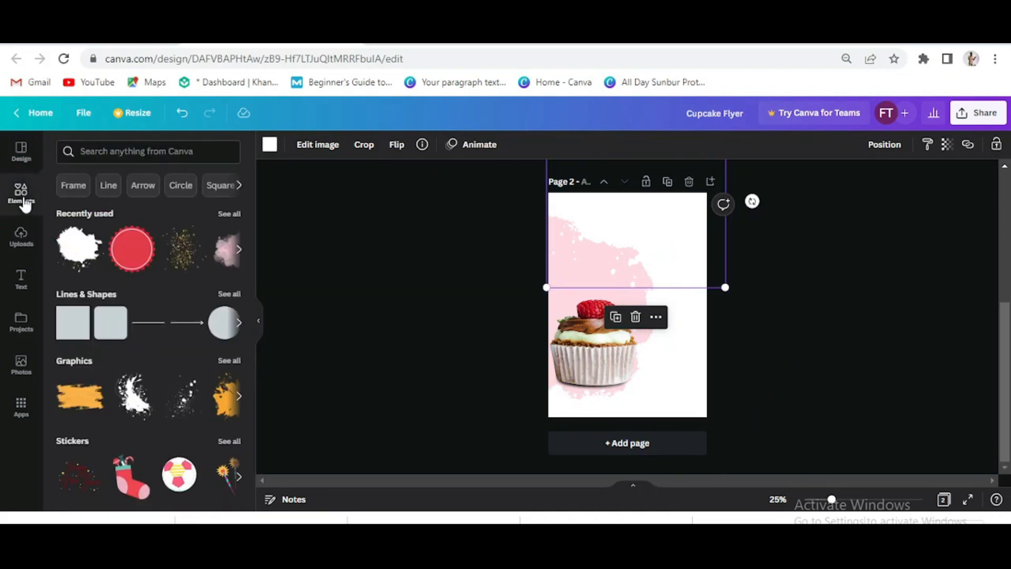
pyautogui.click(89, 152)
pyautogui.write('watercolor')
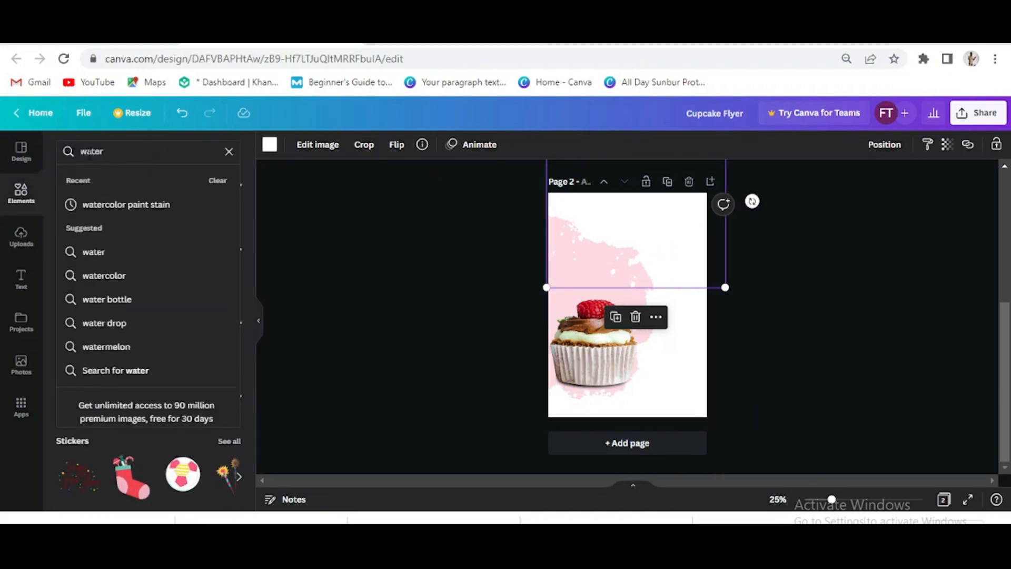
pyautogui.click(124, 204)
pyautogui.click(135, 255)
# - Resize the pink watercolor stain and arrange copies at the page's top-left, bottom-right and bottom-left corners
pyautogui.moveTo(640, 301); pyautogui.dragTo(704, 430)
pyautogui.moveTo(683, 395); pyautogui.dragTo(563, 414)
pyautogui.click(368, 144)
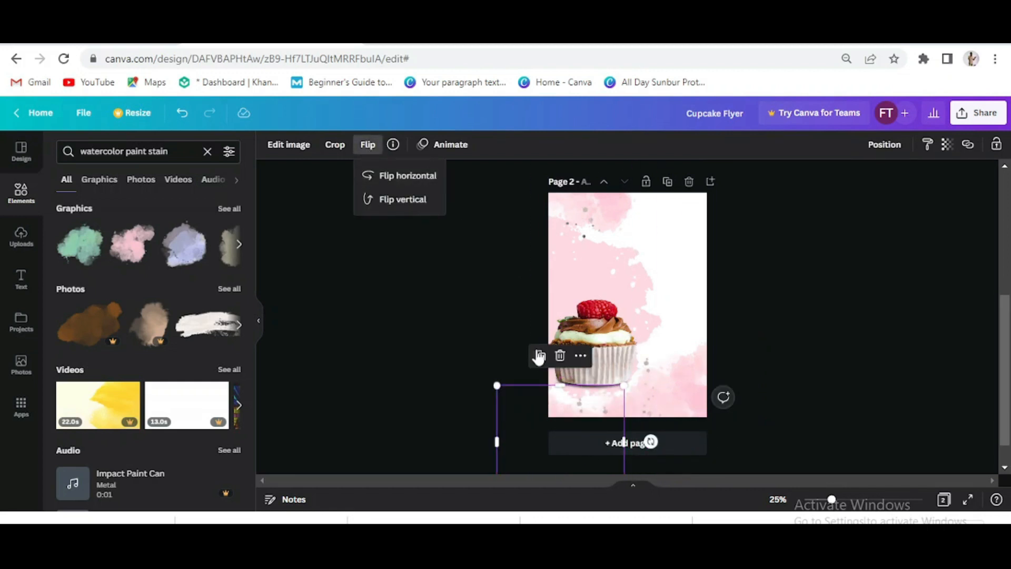
pyautogui.click(574, 413)
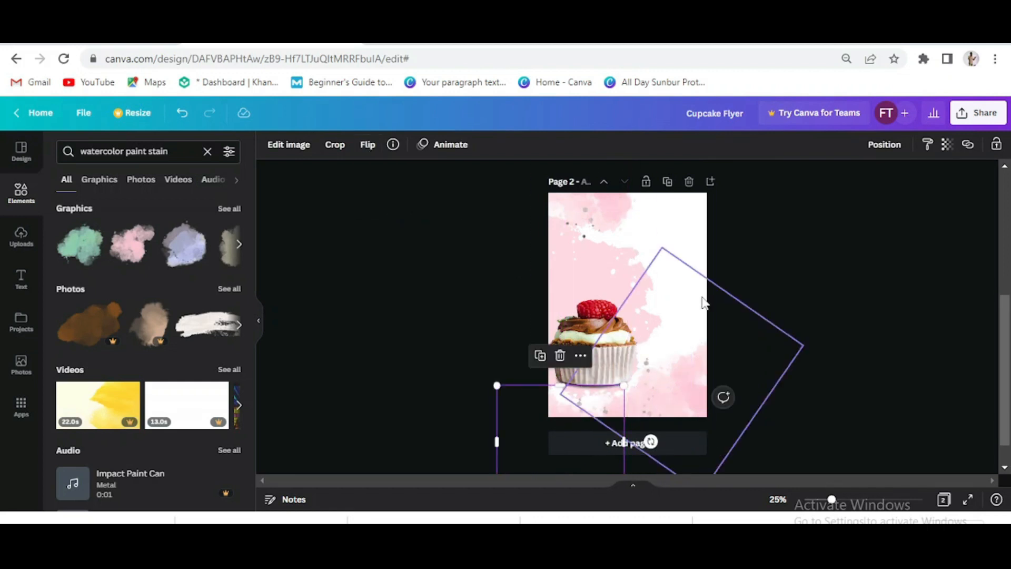
# - Search the elements for "golden cofetti" and add the scattered gold confetti graphic
pyautogui.click(208, 152)
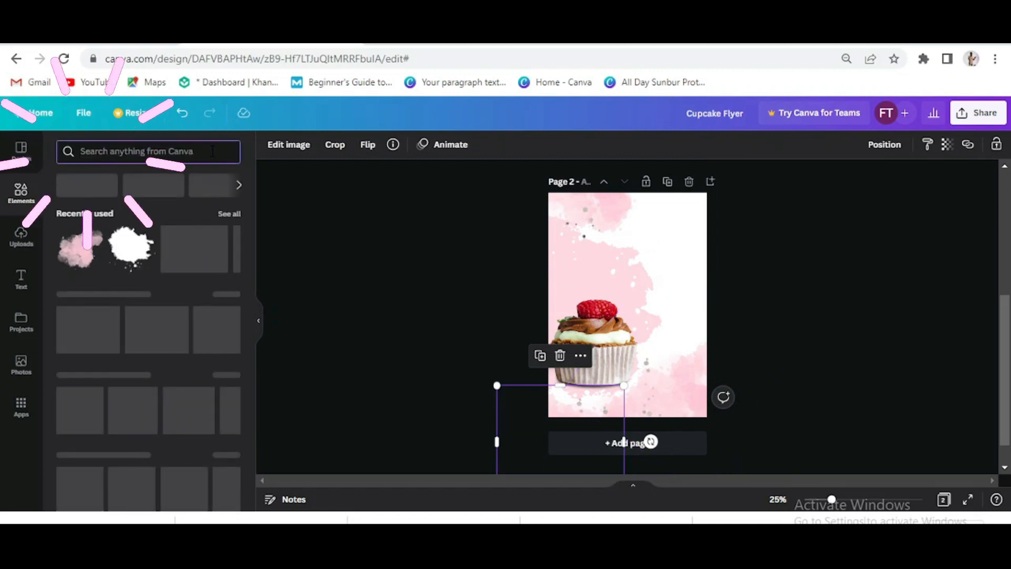
pyautogui.write('golden cofe')
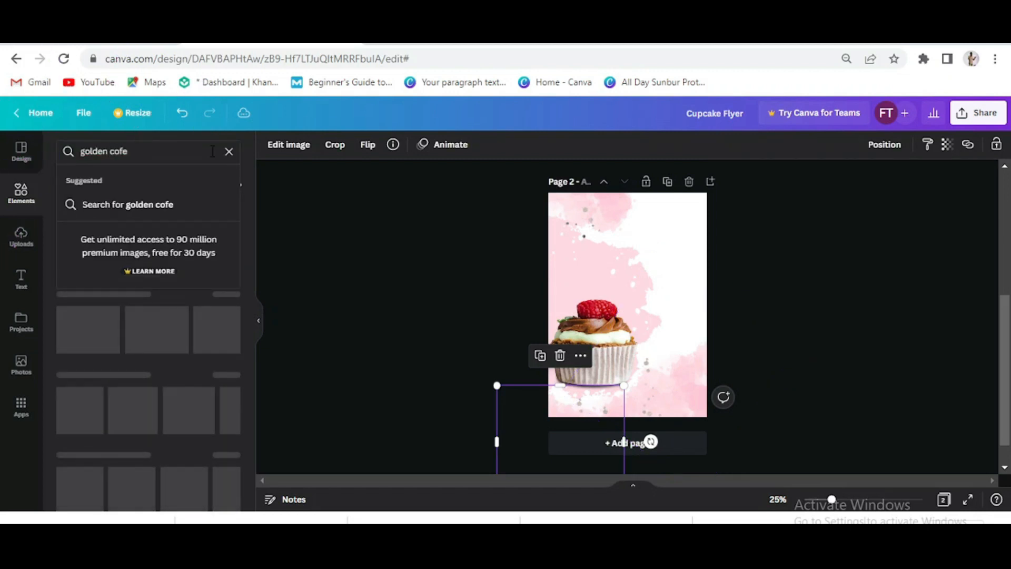
pyautogui.press('Return')
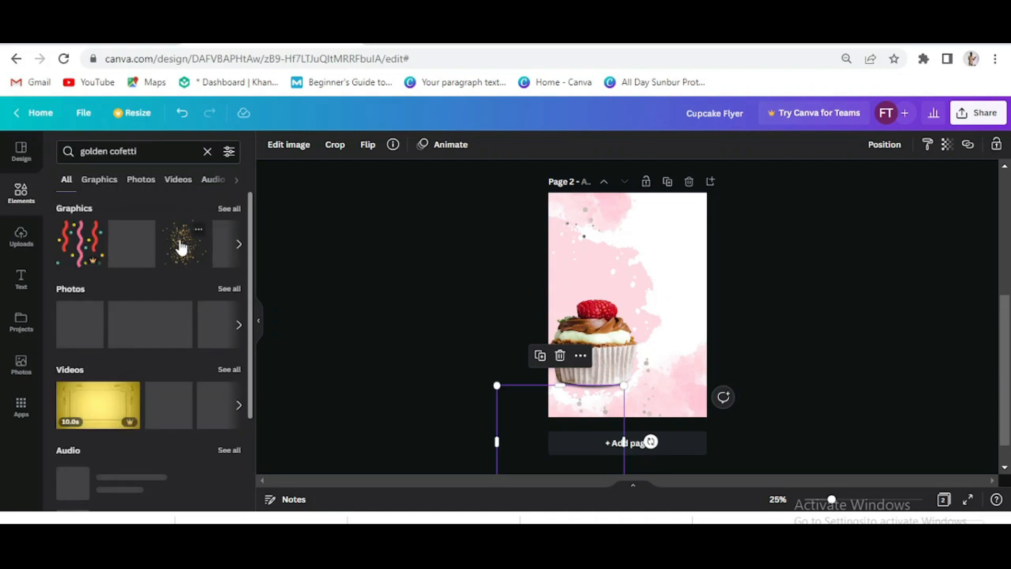
pyautogui.click(181, 244)
# - Apply the Cherry duotone effect to the gold confetti graphic, adjusting its shadow colour to match the pink design
pyautogui.click(288, 144)
pyautogui.click(143, 247)
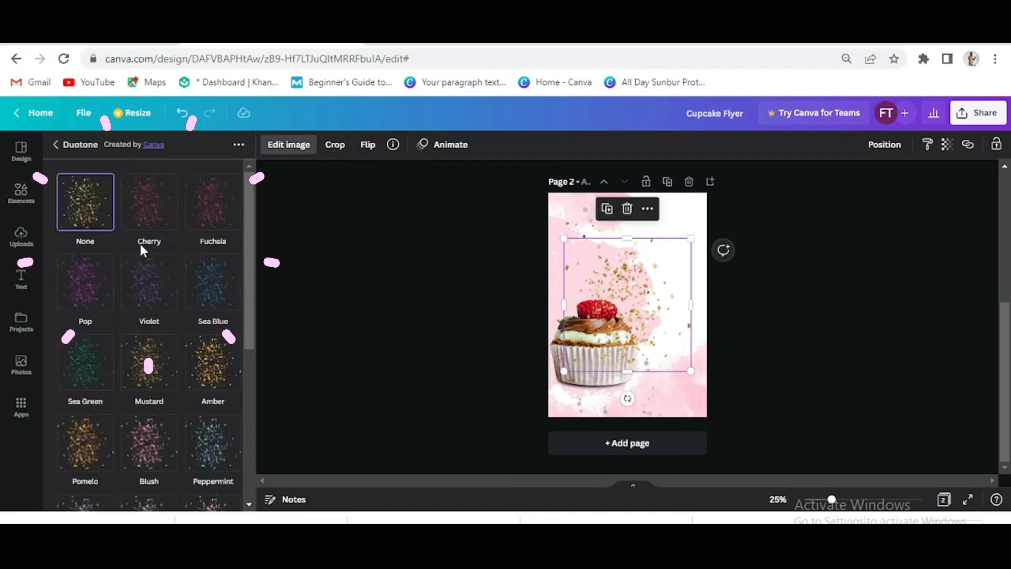
pyautogui.click(148, 207)
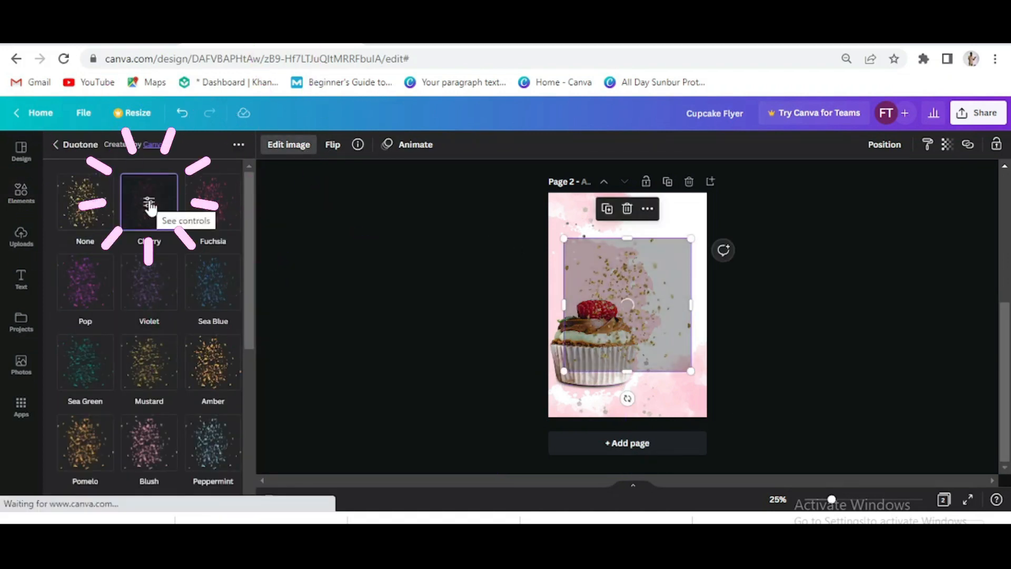
pyautogui.click(150, 204)
pyautogui.click(229, 218)
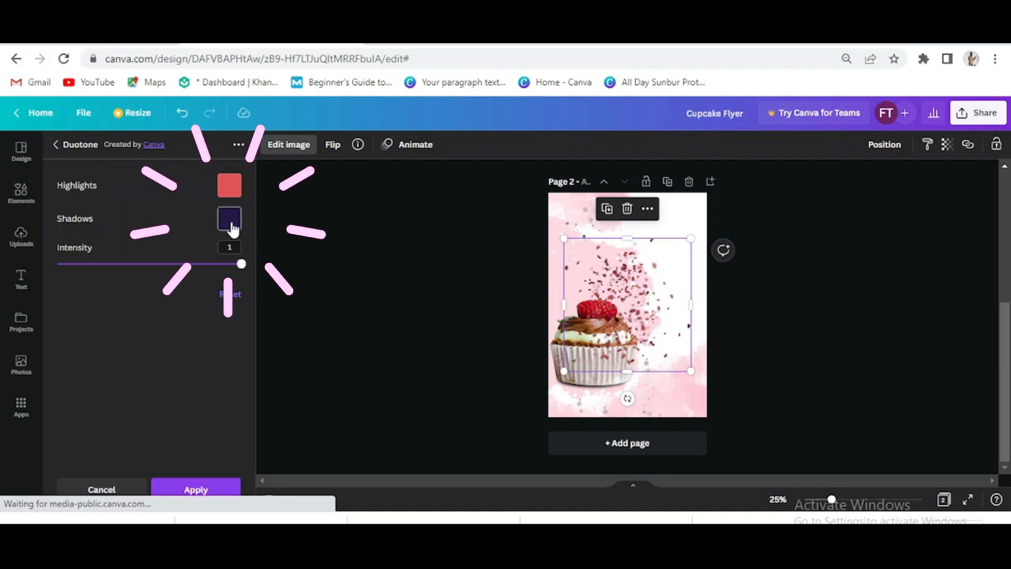
pyautogui.click(290, 298)
pyautogui.moveTo(630, 294); pyautogui.dragTo(595, 195)
pyautogui.click(195, 490)
# - Resize, rotate and arrange copies of the duotone confetti so that they cover the flyer background
pyautogui.moveTo(571, 228); pyautogui.dragTo(652, 247)
pyautogui.moveTo(752, 204); pyautogui.dragTo(745, 239)
pyautogui.moveTo(665, 226); pyautogui.dragTo(644, 274)
pyautogui.moveTo(672, 337); pyautogui.dragTo(685, 366)
pyautogui.moveTo(676, 166); pyautogui.dragTo(653, 261)
pyautogui.moveTo(607, 333); pyautogui.dragTo(632, 249)
pyautogui.moveTo(679, 227); pyautogui.dragTo(678, 325)
pyautogui.moveTo(725, 375); pyautogui.dragTo(736, 426)
pyautogui.moveTo(686, 322); pyautogui.dragTo(606, 407)
pyautogui.moveTo(727, 450); pyautogui.dragTo(627, 441)
pyautogui.moveTo(625, 394); pyautogui.dragTo(606, 409)
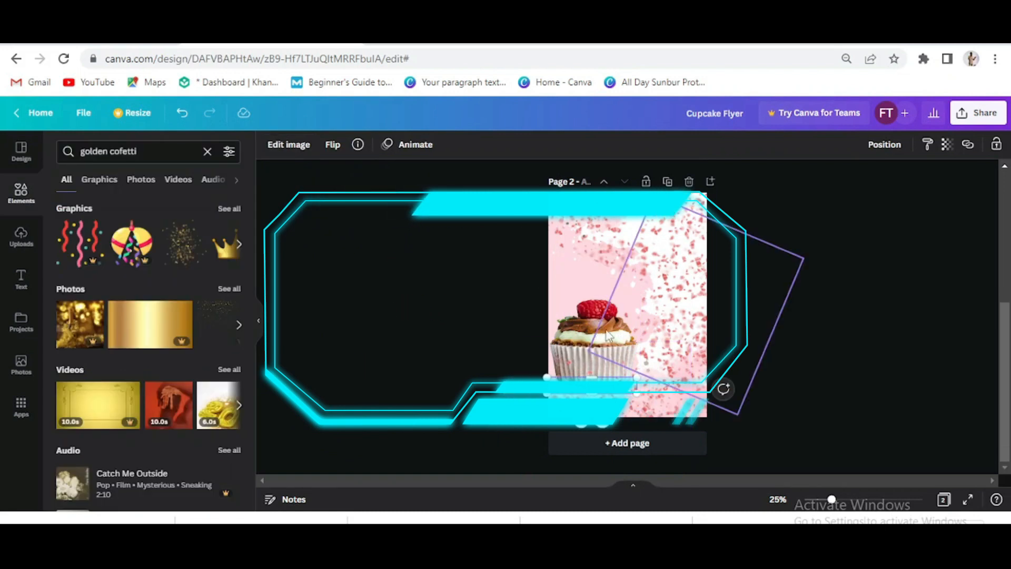
pyautogui.click(594, 331)
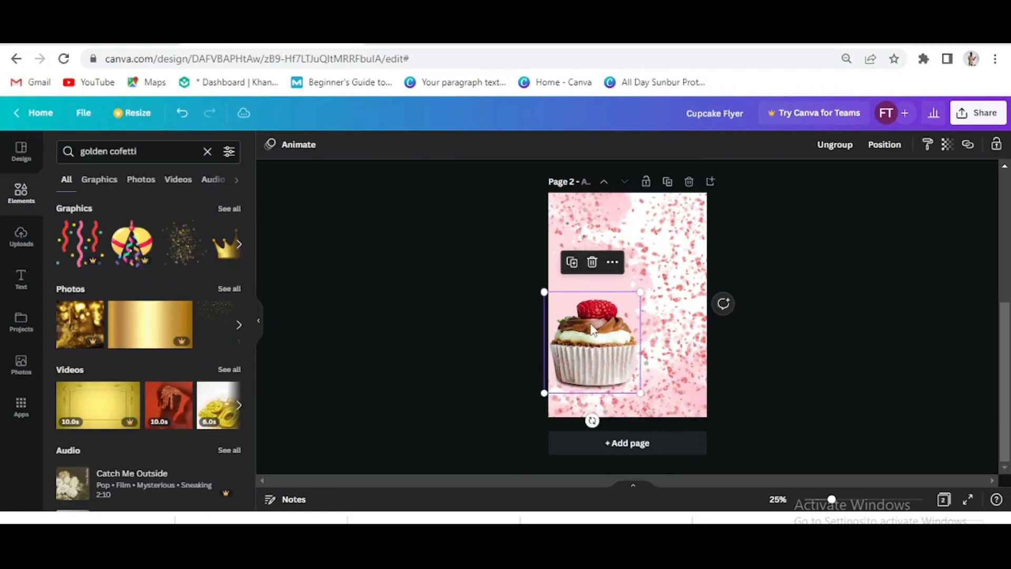
# - Add the round scalloped badge from a "price tag" element search beside the cupcake and recolour it pink
pyautogui.click(208, 152)
pyautogui.write('price')
pyautogui.click(106, 205)
pyautogui.click(227, 277)
pyautogui.moveTo(627, 301); pyautogui.dragTo(637, 337)
pyautogui.click(269, 144)
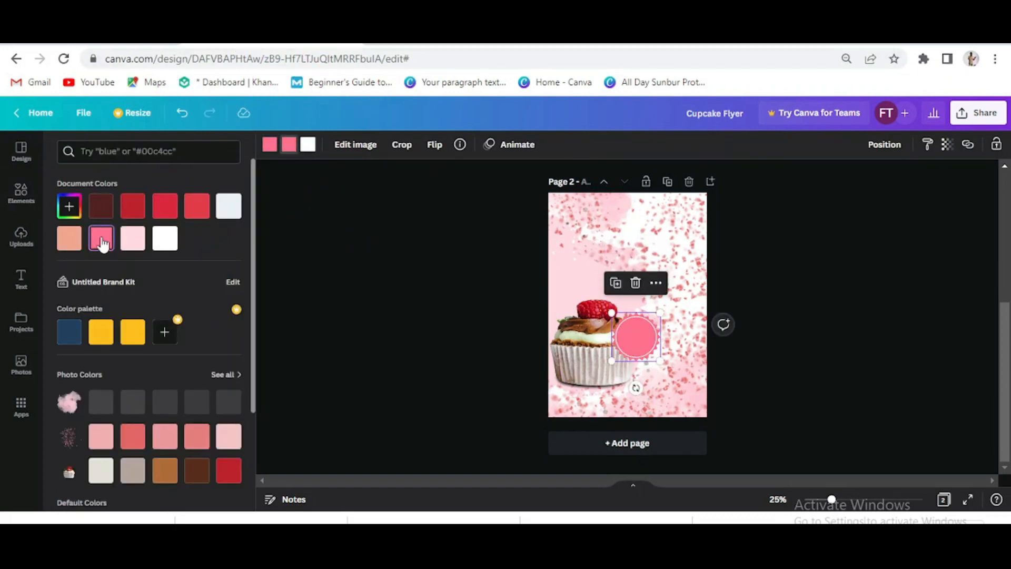
# - Set the tint of the cupcake image to -89 in its image adjustments
pyautogui.click(574, 352)
pyautogui.click(285, 146)
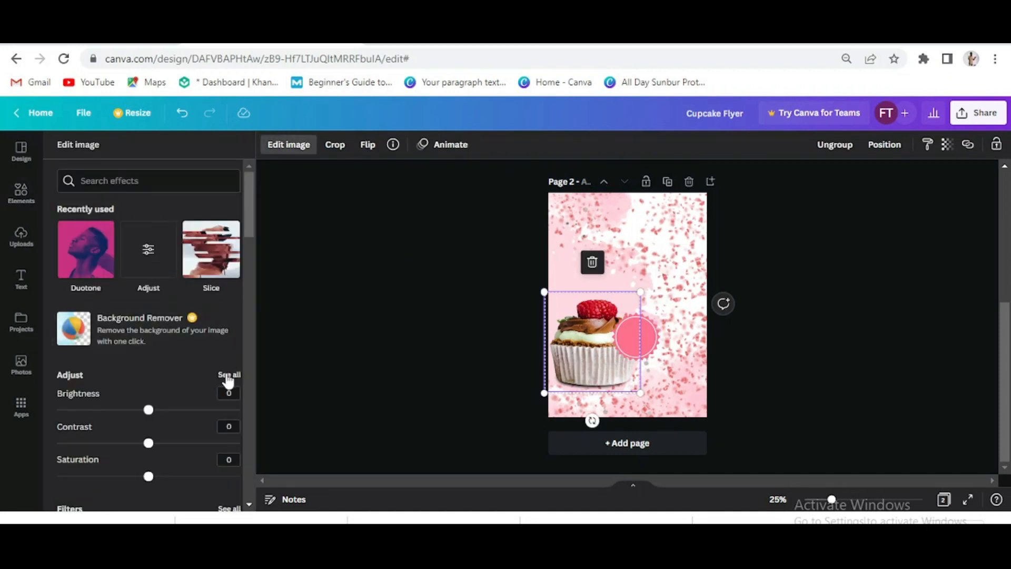
pyautogui.click(227, 378)
pyautogui.moveTo(148, 296); pyautogui.dragTo(67, 298)
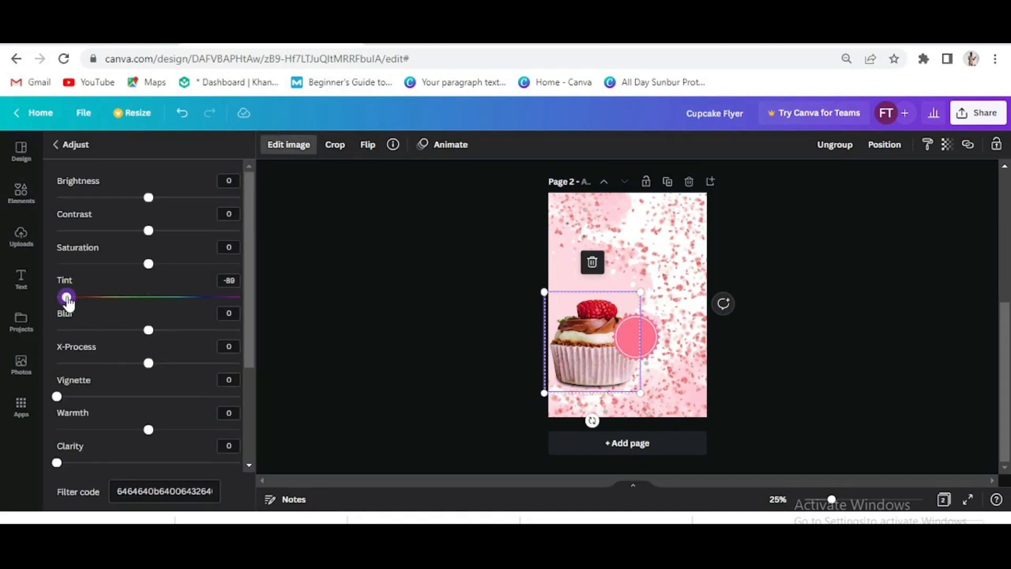
# - Add a text box reading "20% OFF" on two lines and enlarge it to about size 207
pyautogui.click(643, 339)
pyautogui.click(643, 339)
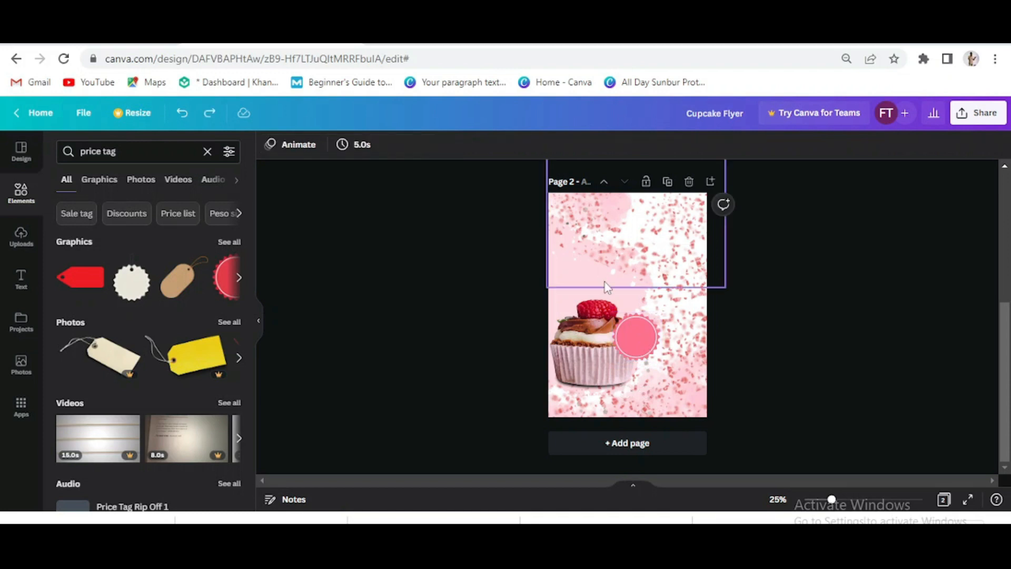
pyautogui.press('t')
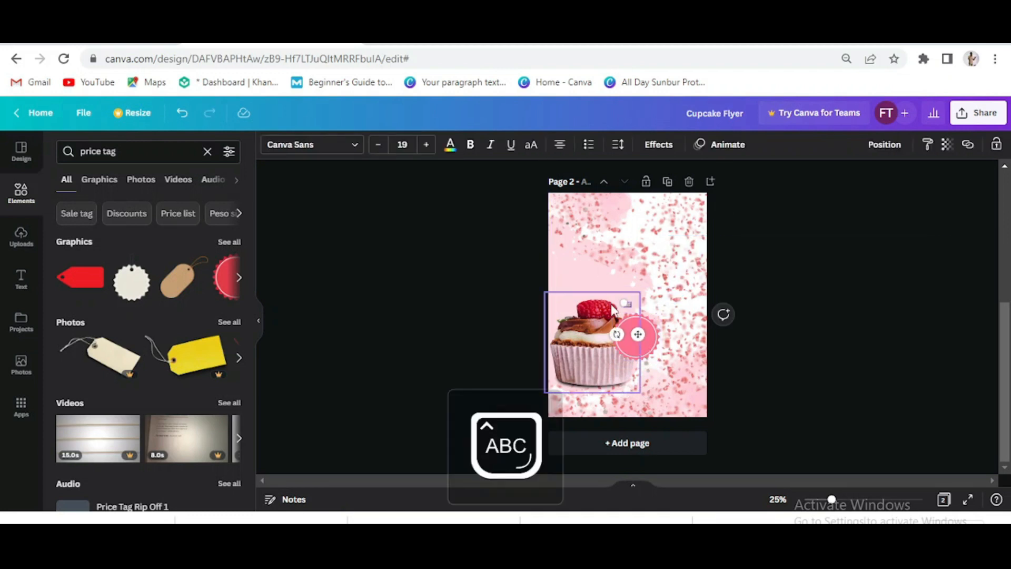
pyautogui.moveTo(624, 303); pyautogui.dragTo(585, 256)
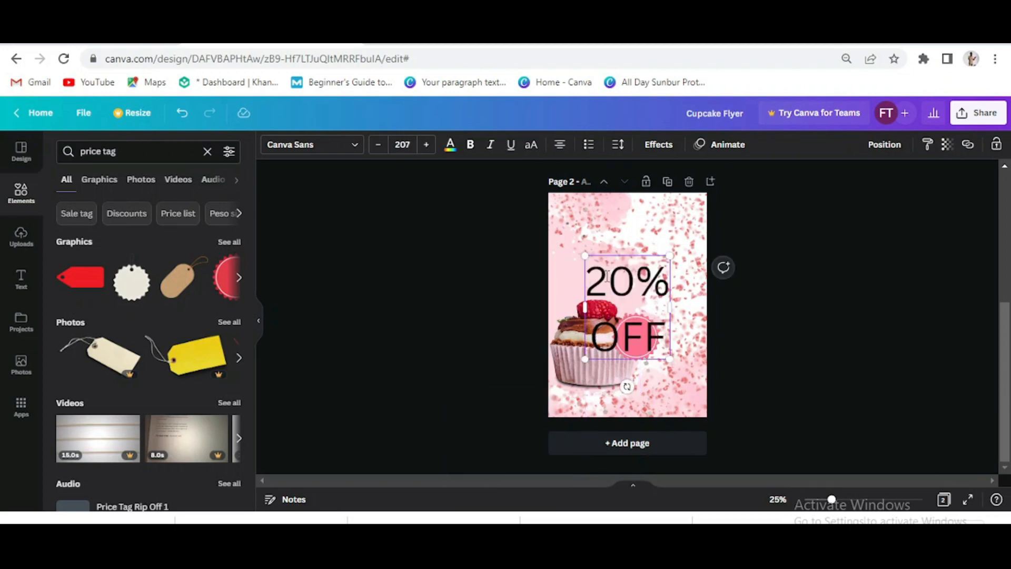
# - Set the word "OFF" in League Spartan and scale the discount text to size 69 to fit inside the badge
pyautogui.click(340, 148)
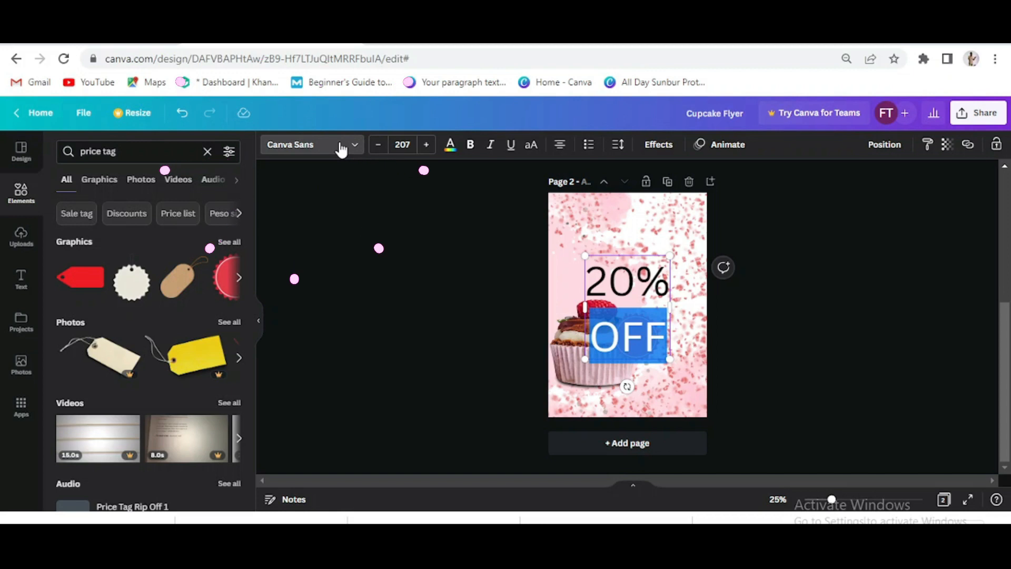
pyautogui.click(97, 226)
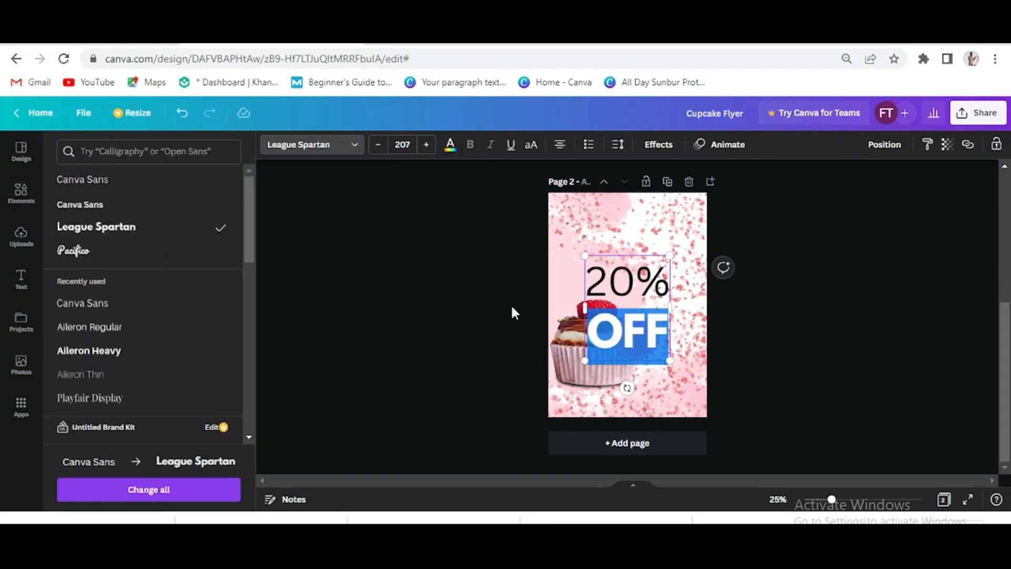
pyautogui.click(572, 345)
pyautogui.click(637, 333)
pyautogui.moveTo(585, 256); pyautogui.dragTo(639, 336)
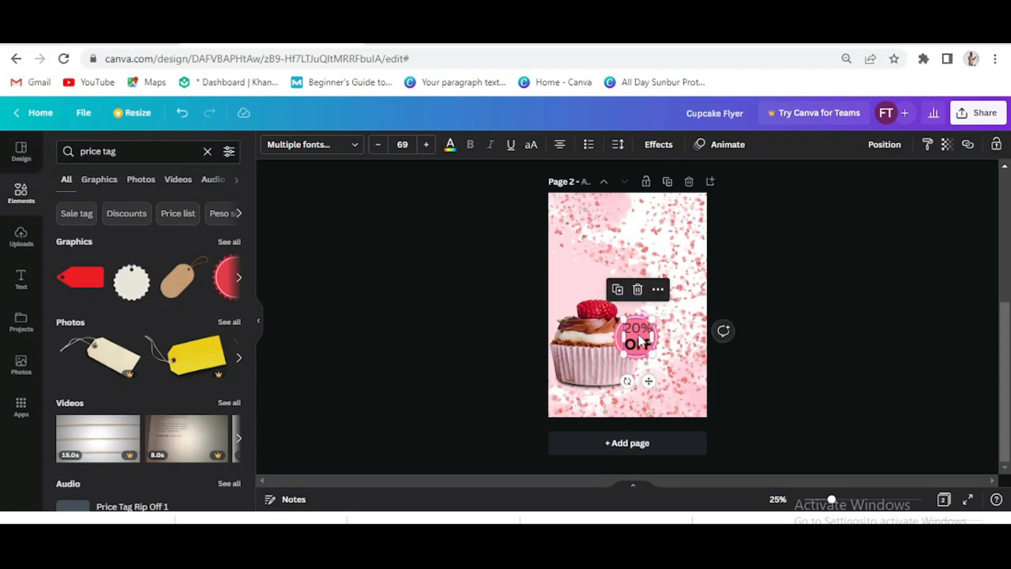
# - Recolour the "20% OFF" text on the badge white
pyautogui.click(450, 144)
pyautogui.click(228, 208)
pyautogui.click(737, 330)
pyautogui.click(644, 340)
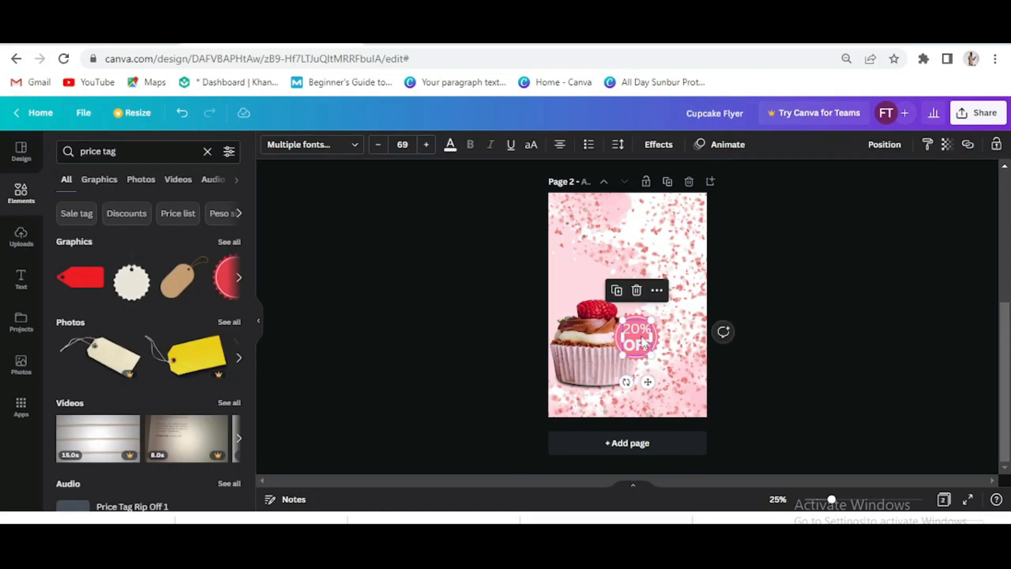
pyautogui.click(898, 328)
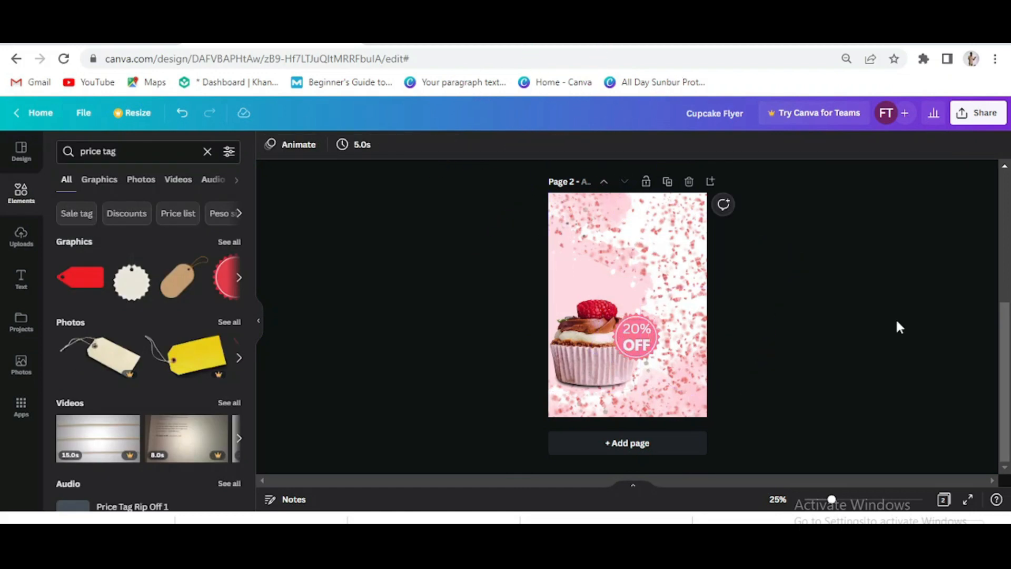
# - Add a two-line "Sweet Bakery" heading in the flyer's top-right area and enlarge it to about size 83
pyautogui.moveTo(638, 335); pyautogui.dragTo(680, 247)
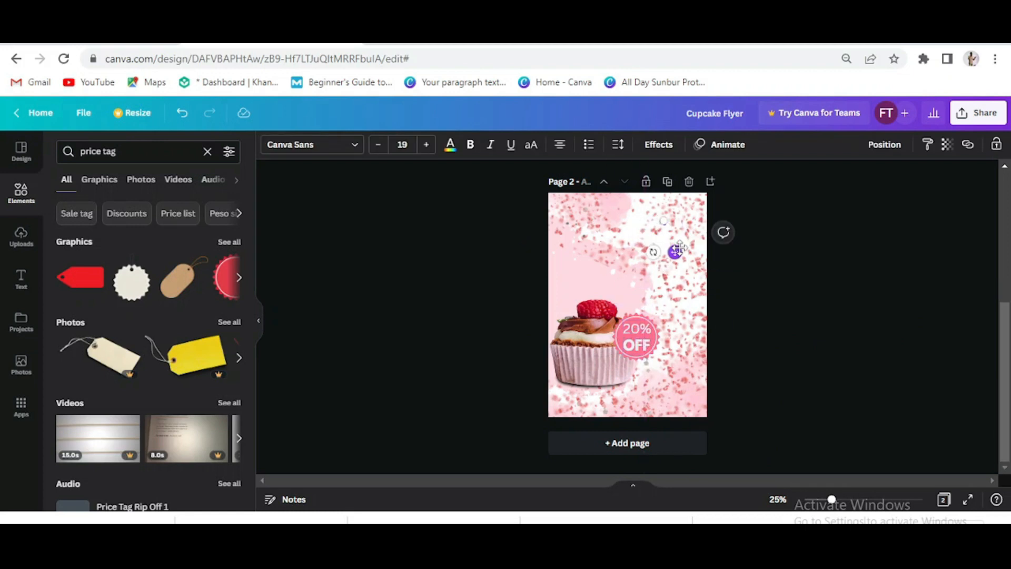
pyautogui.press('capslock')
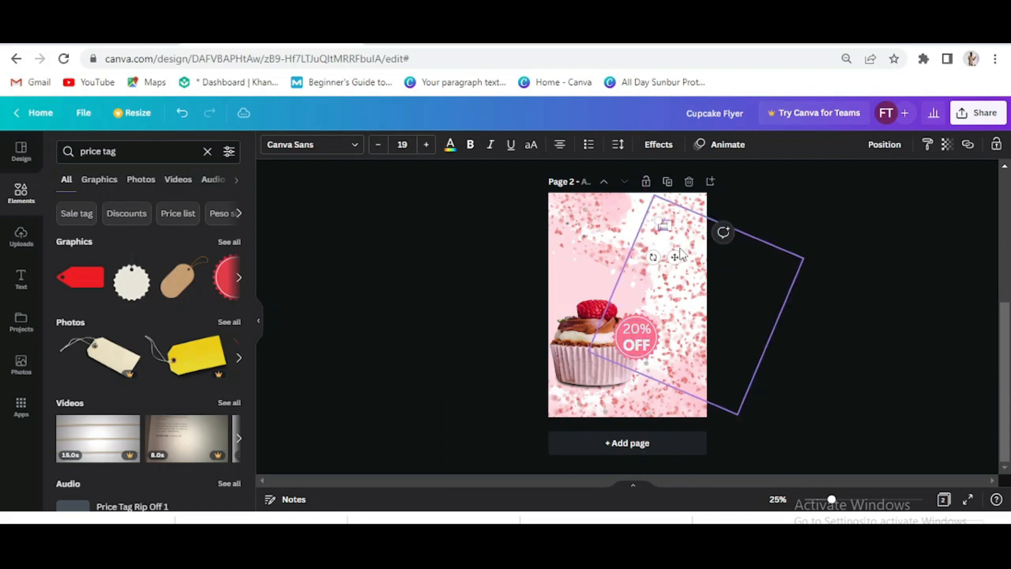
pyautogui.moveTo(659, 219); pyautogui.dragTo(688, 243)
# - Set both words of the "Sweet Bakery" heading in the Pacifico font
pyautogui.click(310, 145)
pyautogui.write('pacifico')
pyautogui.click(72, 208)
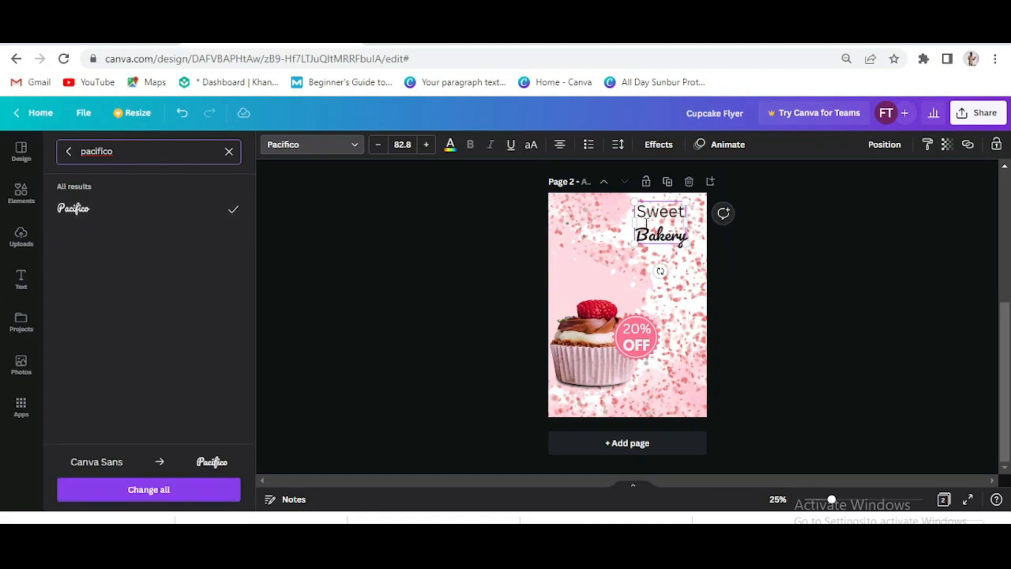
pyautogui.click(619, 247)
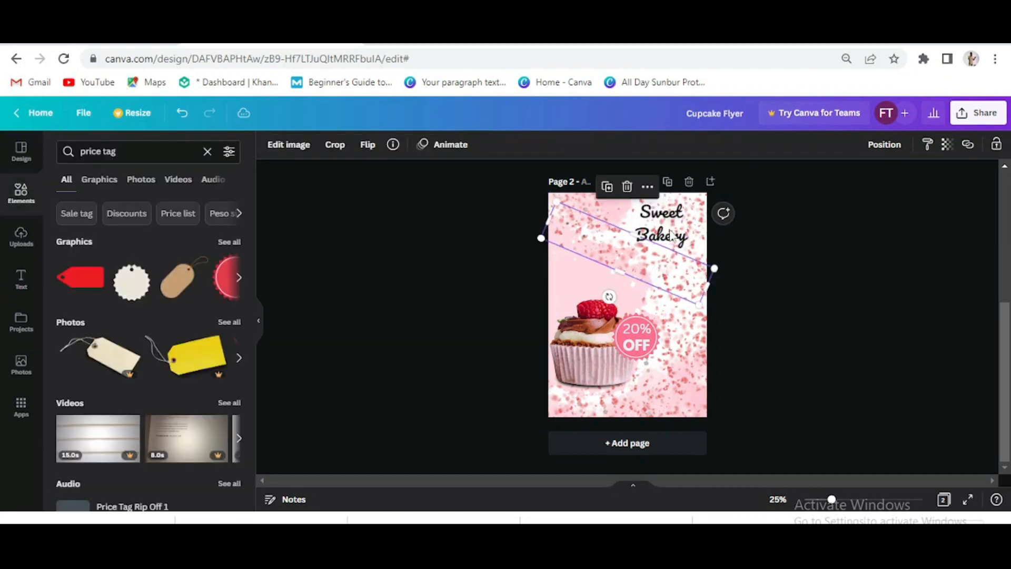
# - Recolour the "Sweet Bakery" heading red using a document colour
pyautogui.click(661, 226)
pyautogui.click(450, 144)
pyautogui.click(165, 206)
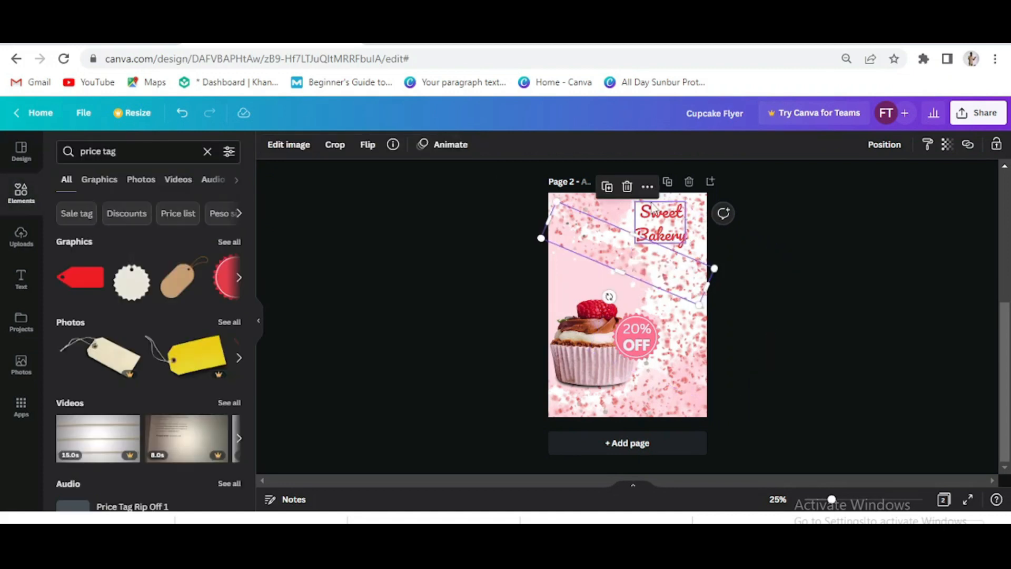
pyautogui.click(654, 225)
# - Add a new text box reading "Made to taste better always"
pyautogui.click(599, 264)
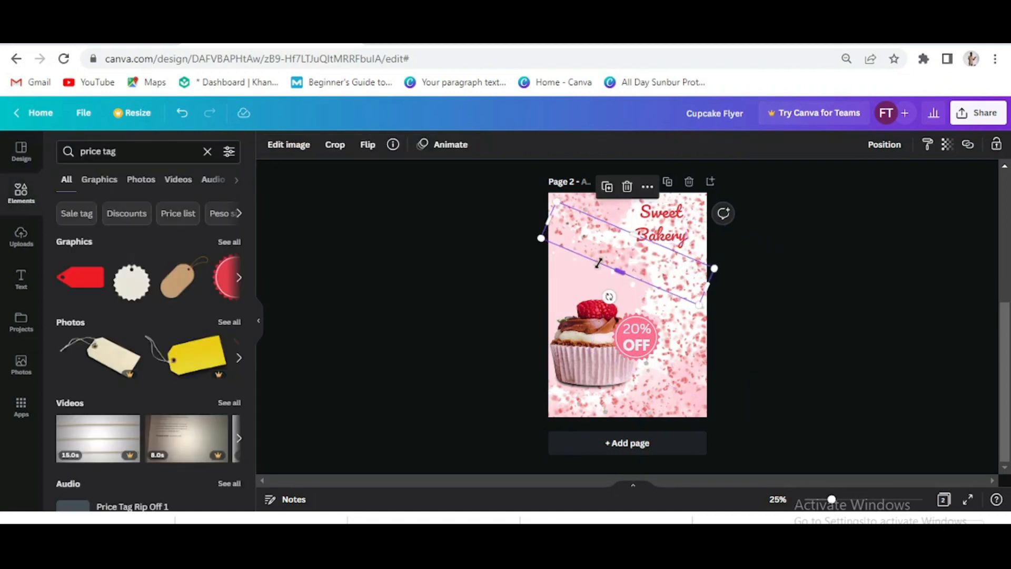
pyautogui.press('t')
pyautogui.press('BackSpace')
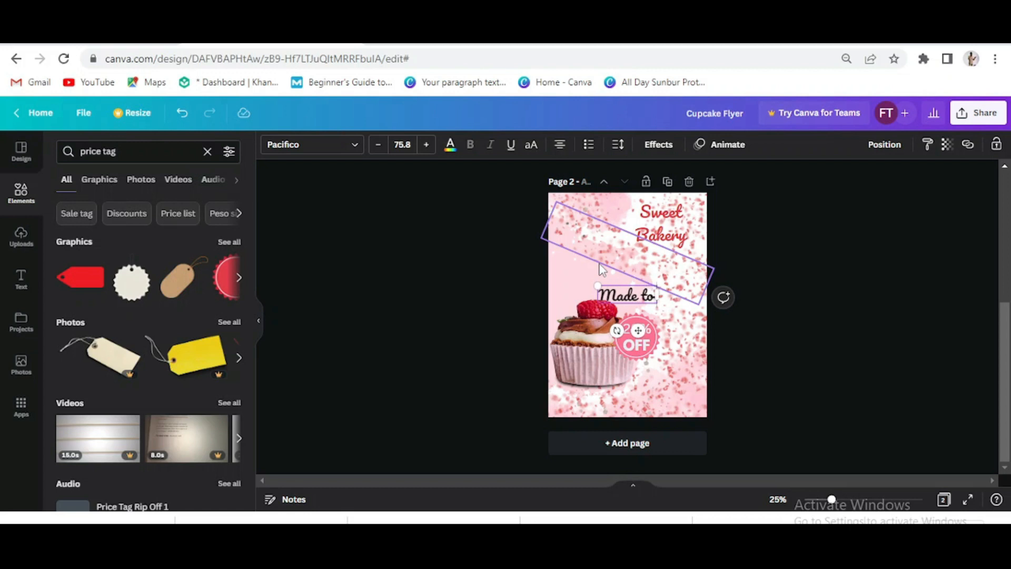
pyautogui.write('Made to taste better alw')
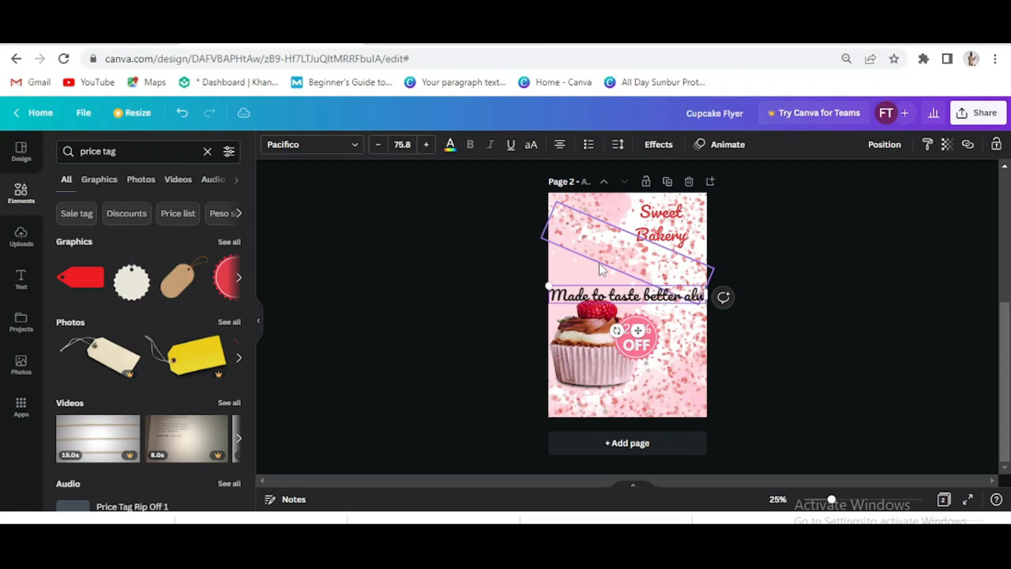
pyautogui.write('ays')
# - Set the tagline in League Spartan, move it below the heading and scale it down to size 33
pyautogui.click(312, 145)
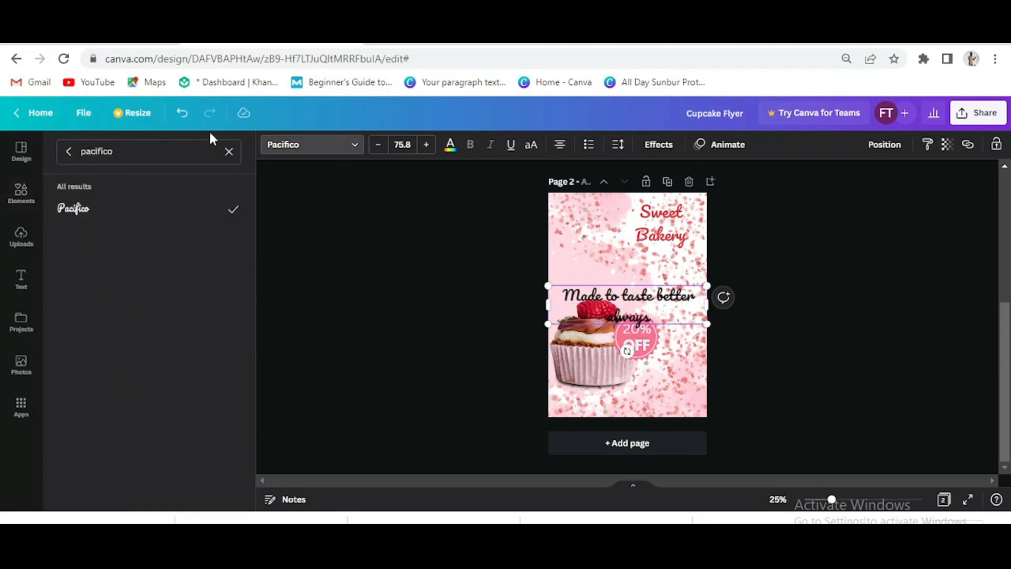
pyautogui.write('league spa')
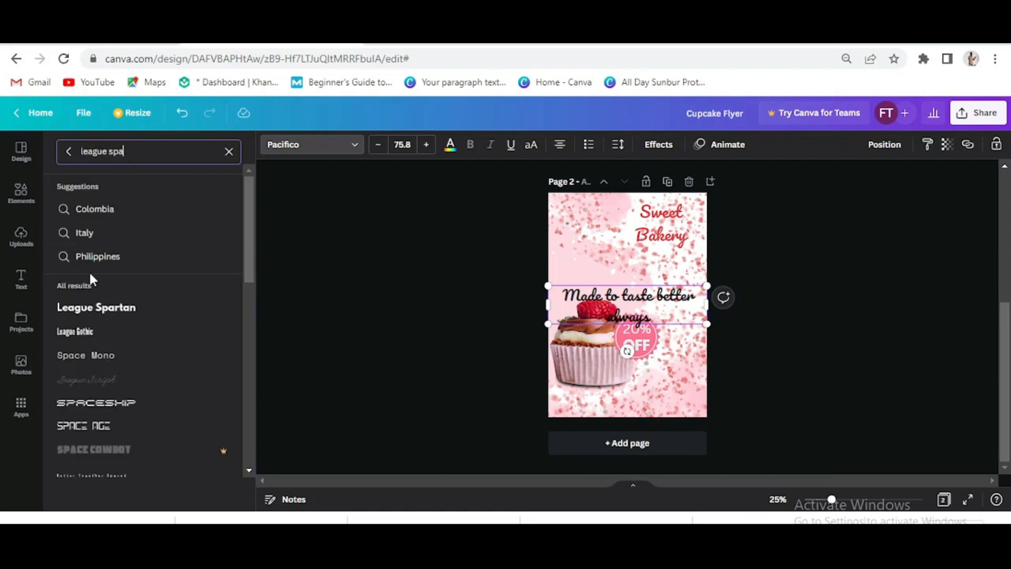
pyautogui.click(94, 307)
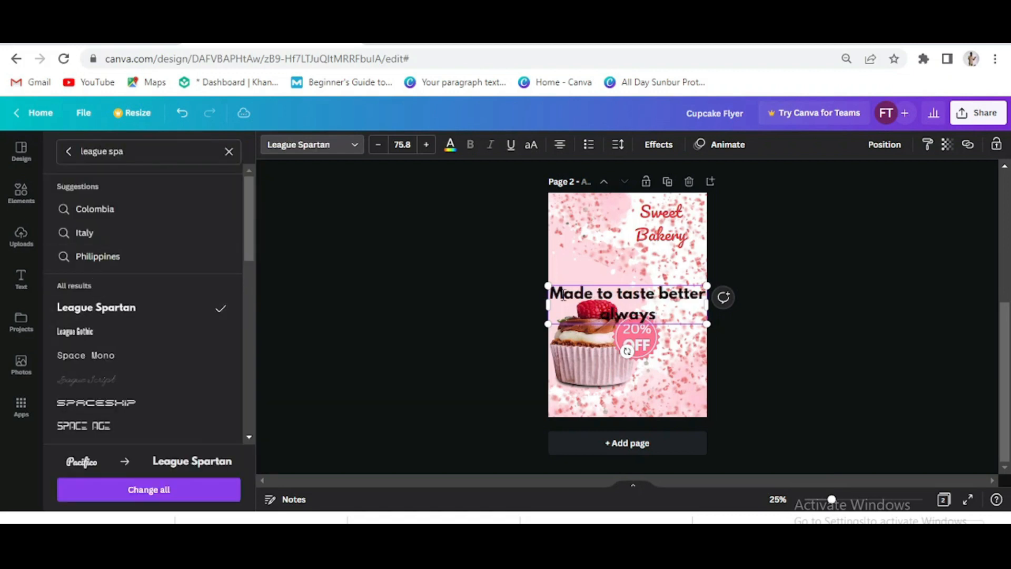
pyautogui.moveTo(704, 321); pyautogui.dragTo(685, 287)
pyautogui.click(661, 223)
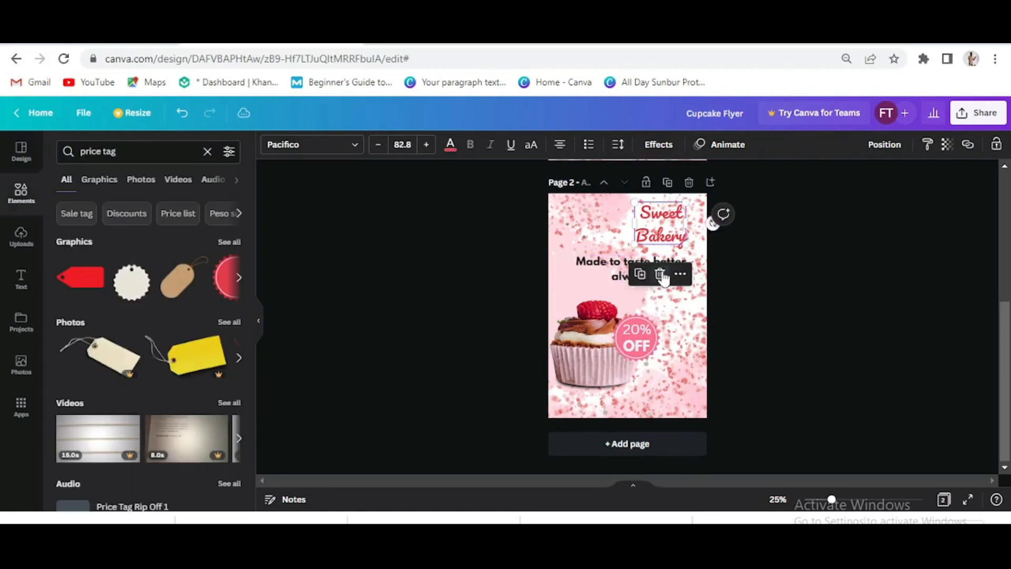
pyautogui.click(588, 270)
pyautogui.moveTo(686, 280); pyautogui.dragTo(648, 273)
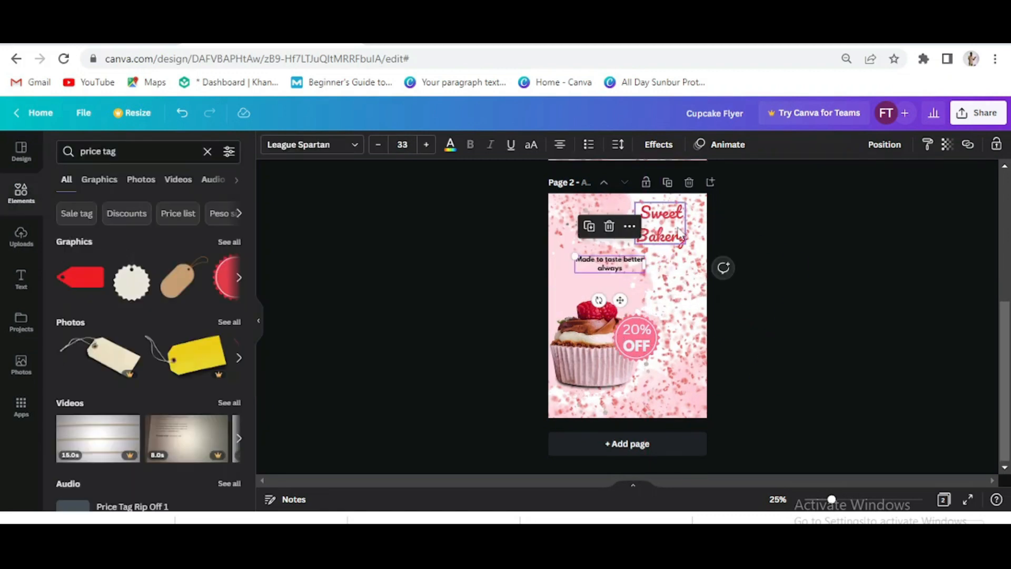
# - Tighten the line spacing of the "Sweet Bakery" heading
pyautogui.click(660, 231)
pyautogui.click(619, 146)
pyautogui.moveTo(690, 232); pyautogui.dragTo(677, 231)
pyautogui.click(745, 339)
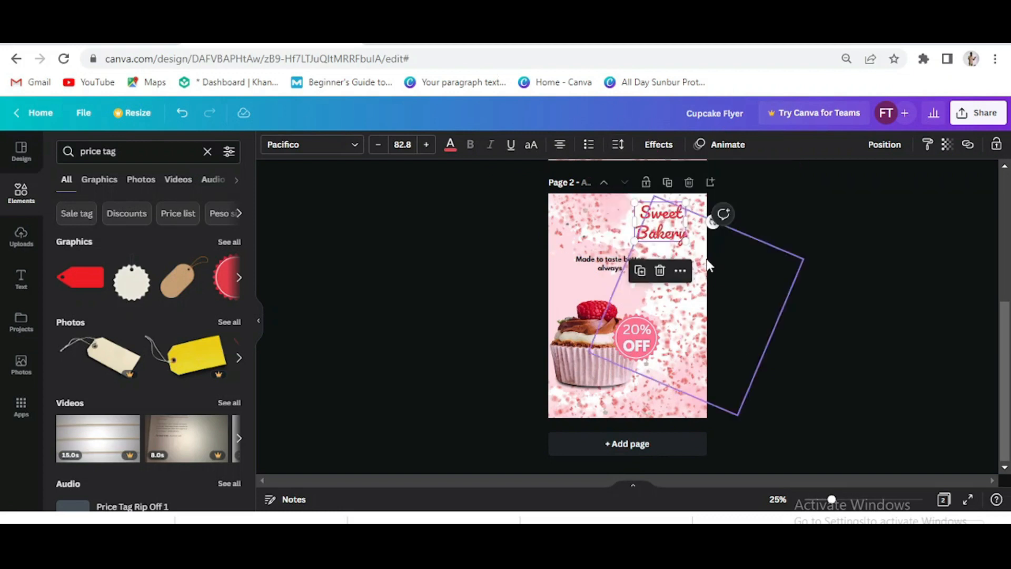
pyautogui.click(619, 147)
pyautogui.click(735, 337)
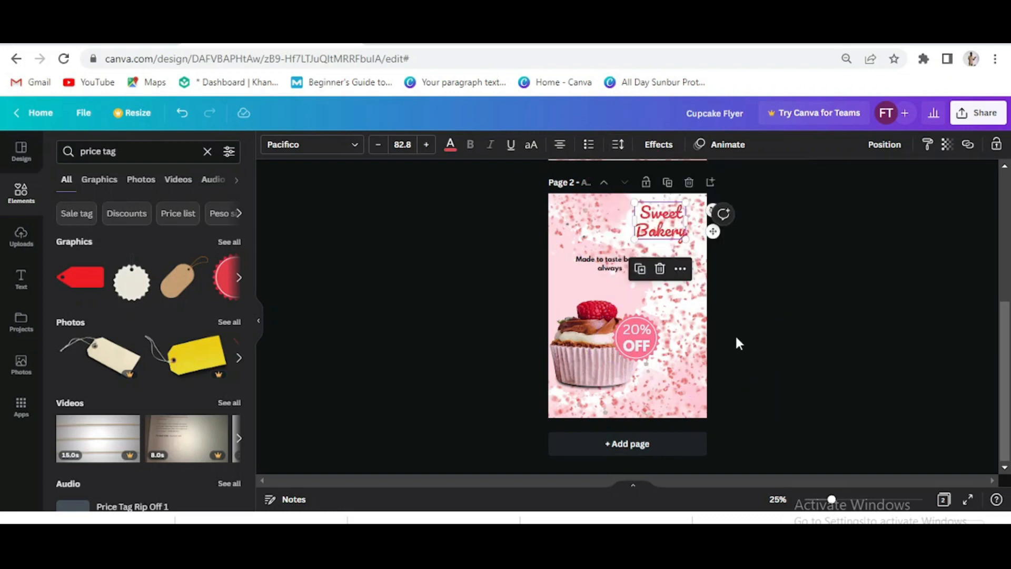
# - Widen the tagline to a single line, place it directly under "Sweet Bakery" and reduce it to size 29
pyautogui.click(630, 270)
pyautogui.moveTo(667, 265); pyautogui.dragTo(636, 270)
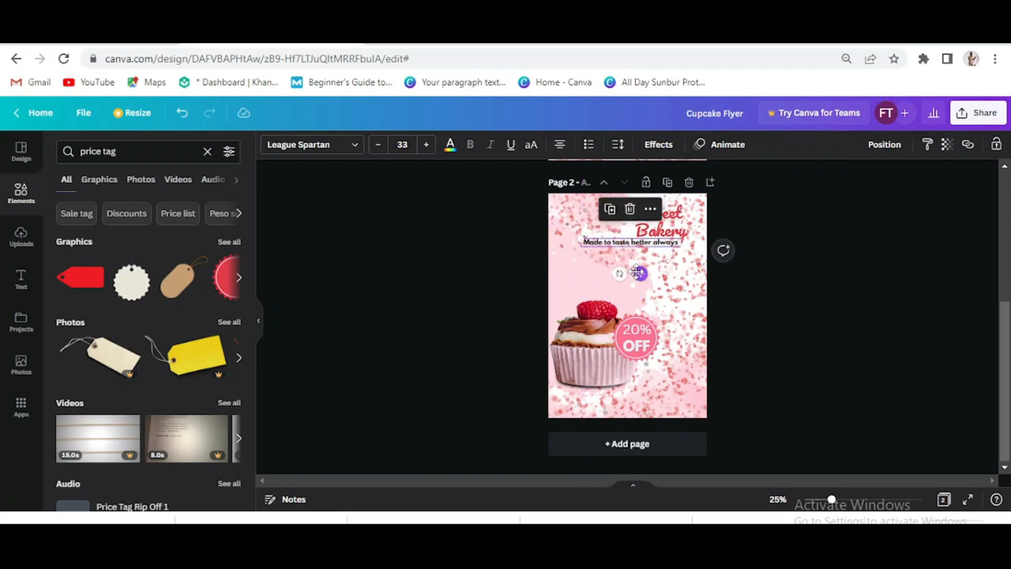
pyautogui.scroll(2, 636, 270)
pyautogui.moveTo(533, 181); pyautogui.dragTo(559, 185)
# - Place a copy of the tagline just below it, replace its text with "Call for yours!" and align it right
pyautogui.moveTo(760, 200); pyautogui.dragTo(759, 216)
pyautogui.tripleClick(629, 207)
pyautogui.write('call')
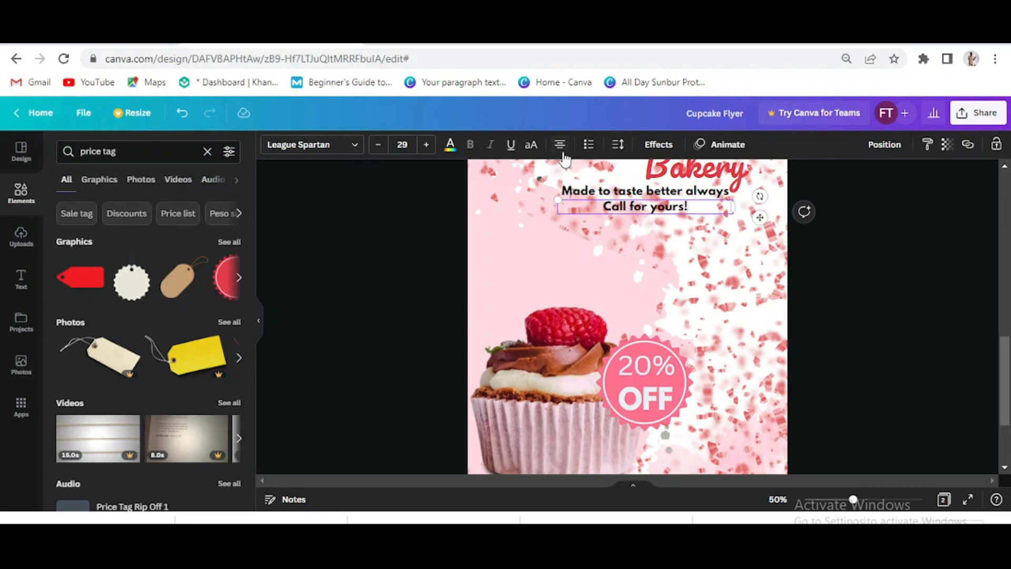
pyautogui.click(563, 151)
pyautogui.moveTo(557, 207); pyautogui.dragTo(645, 209)
# - Recolour the tagline and the "Call for yours!" line red to match the heading
pyautogui.click(450, 145)
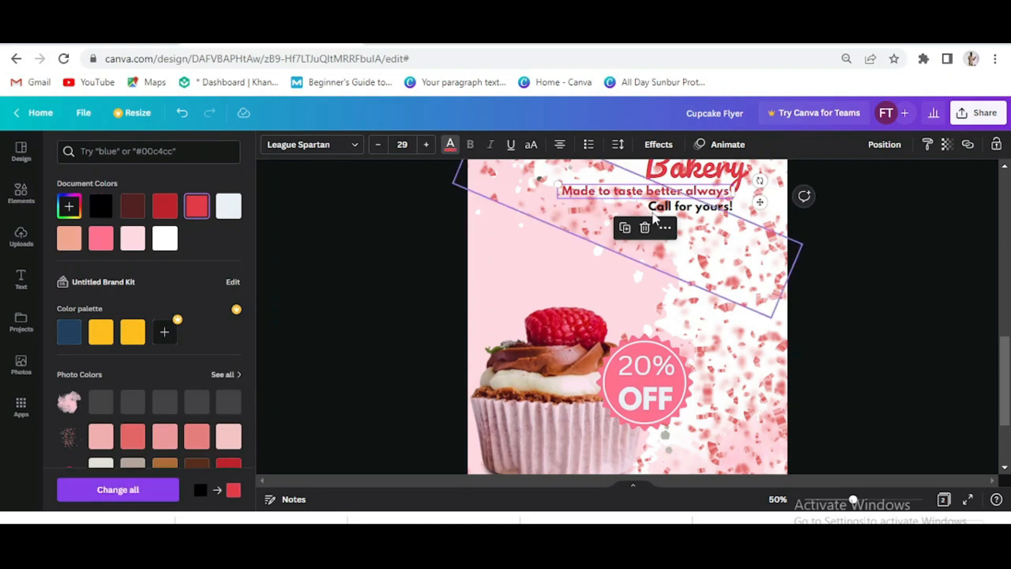
pyautogui.click(197, 206)
pyautogui.click(580, 274)
pyautogui.scroll(3, 580, 274)
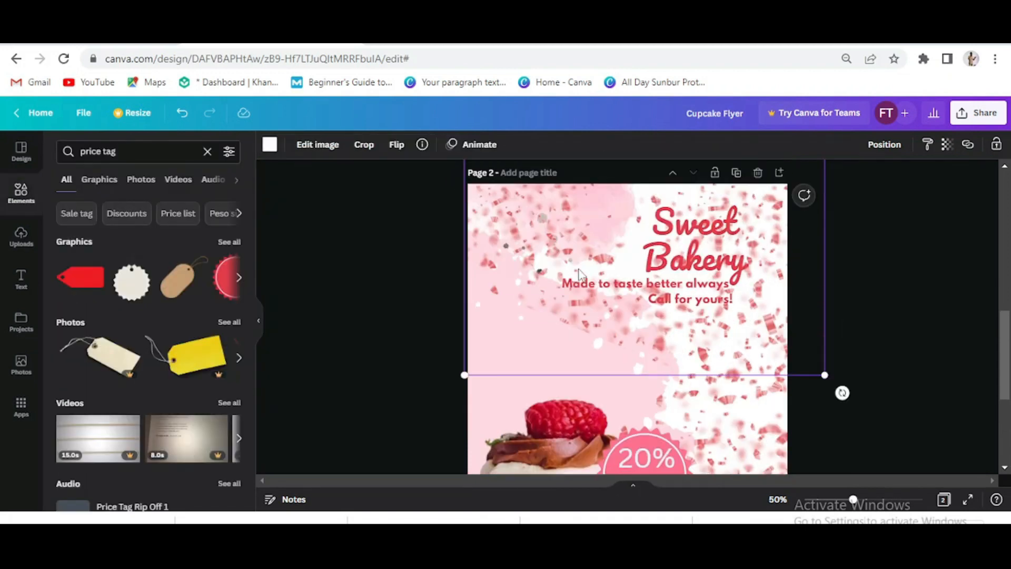
# - Add a circle, shrink it and place it in the upper-left corner of the page 2 flyer
pyautogui.press('c')
pyautogui.click(708, 426)
pyautogui.moveTo(615, 432); pyautogui.dragTo(510, 258)
pyautogui.moveTo(569, 303); pyautogui.dragTo(533, 269)
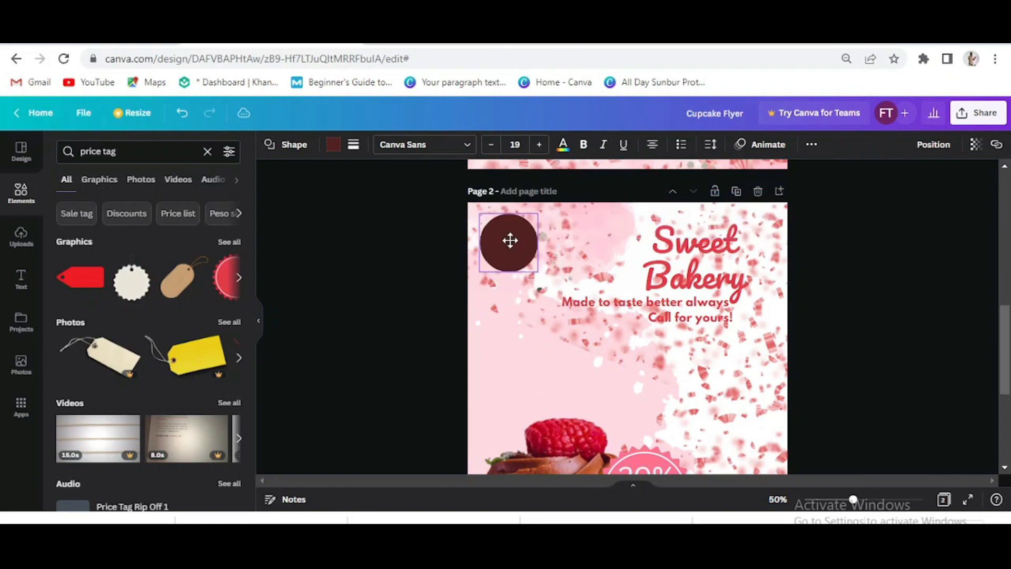
# - Fill the corner circle with peach and overlay a slightly offset copy of it in pale grey
pyautogui.click(333, 144)
pyautogui.click(69, 238)
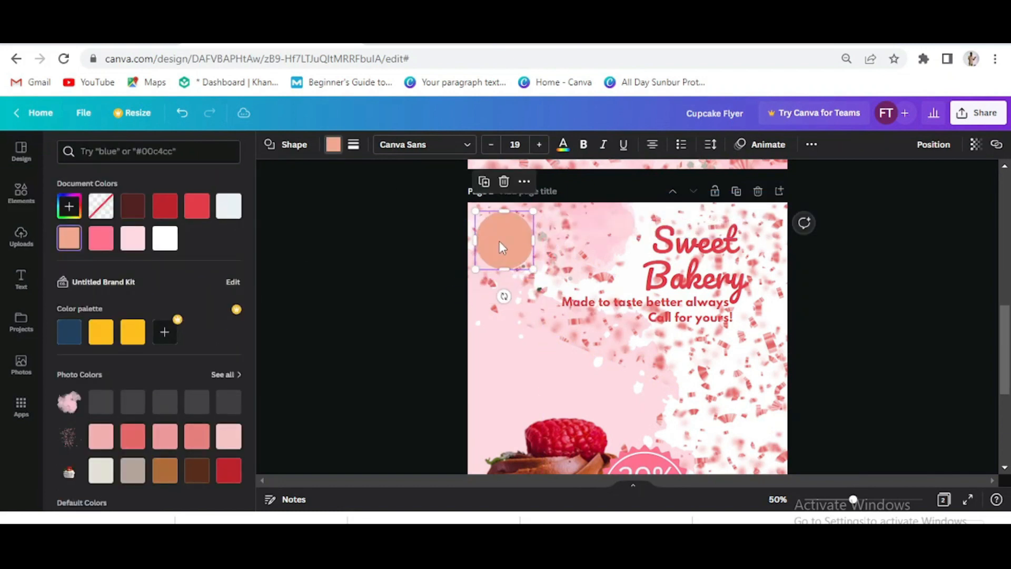
pyautogui.moveTo(532, 270); pyautogui.dragTo(515, 252)
pyautogui.click(228, 206)
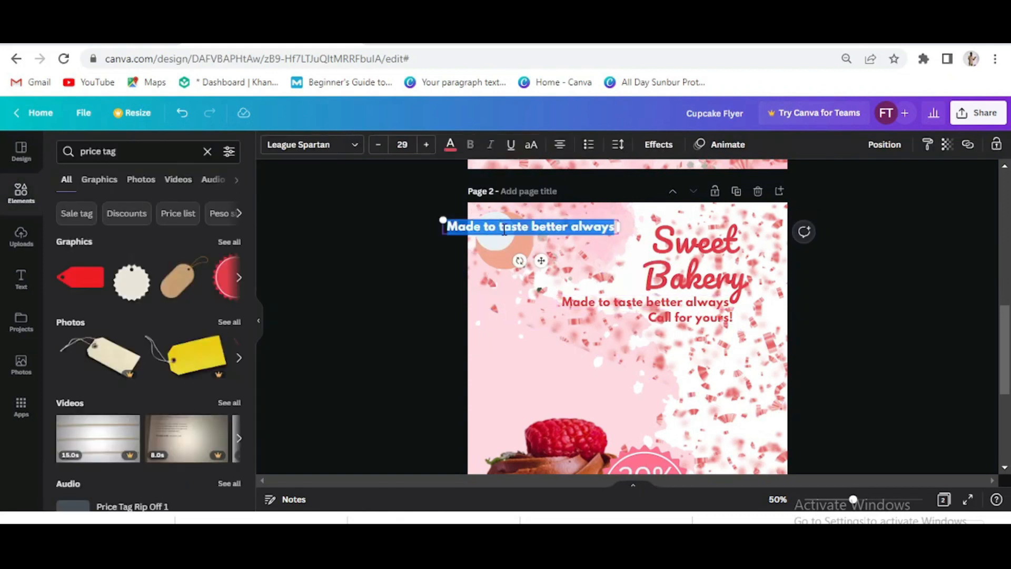
# - Replace the text of the tagline copy with "Your logo" and shrink it to size 16.7 to fit inside the pale circle
pyautogui.write('Your logo')
pyautogui.moveTo(619, 226); pyautogui.dragTo(504, 226)
pyautogui.moveTo(484, 260); pyautogui.dragTo(515, 276)
pyautogui.moveTo(474, 232); pyautogui.dragTo(499, 239)
pyautogui.moveTo(530, 273); pyautogui.dragTo(500, 237)
# - Search the fonts for "CANVA" and apply the plain sans-serif result to the "Your logo" text
pyautogui.click(498, 229)
pyautogui.click(338, 149)
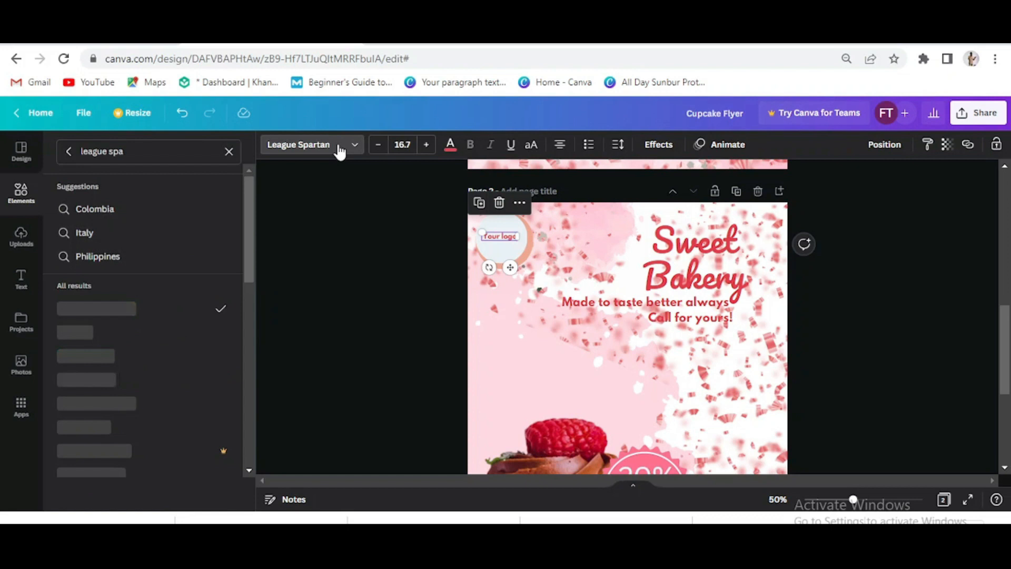
pyautogui.click(227, 152)
pyautogui.click(90, 281)
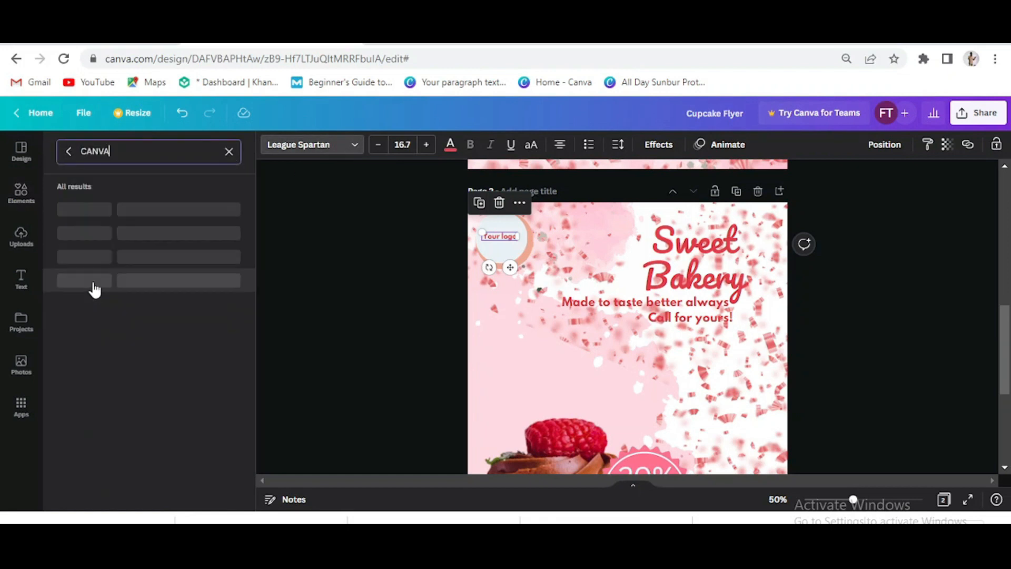
pyautogui.click(93, 220)
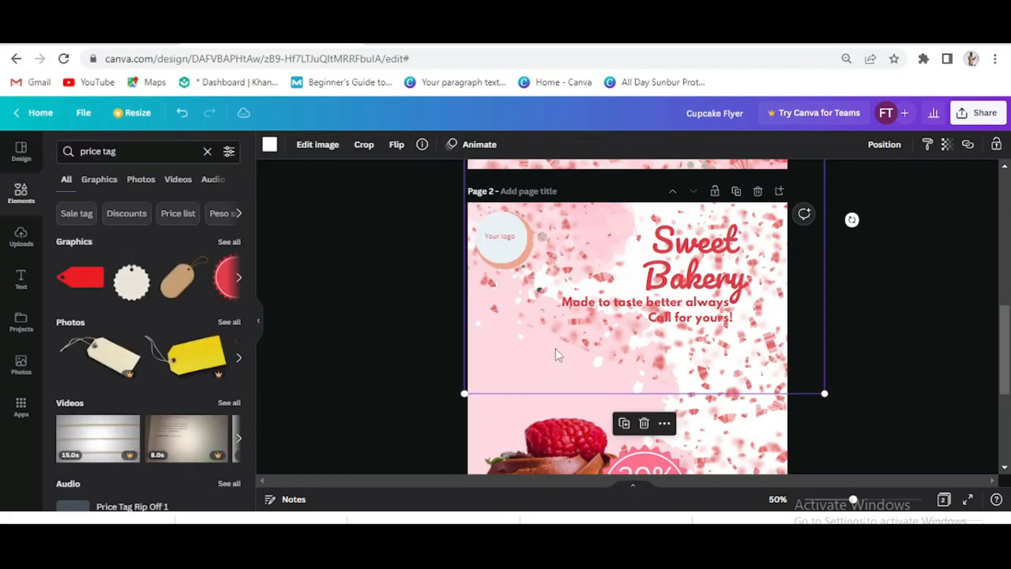
# - Place a copy of the "Sweet Bakery" heading beside the 20% OFF badge, rotate it to run vertically downwards and lengthen its text box
pyautogui.scroll(-3, 933, 368)
pyautogui.click(679, 273)
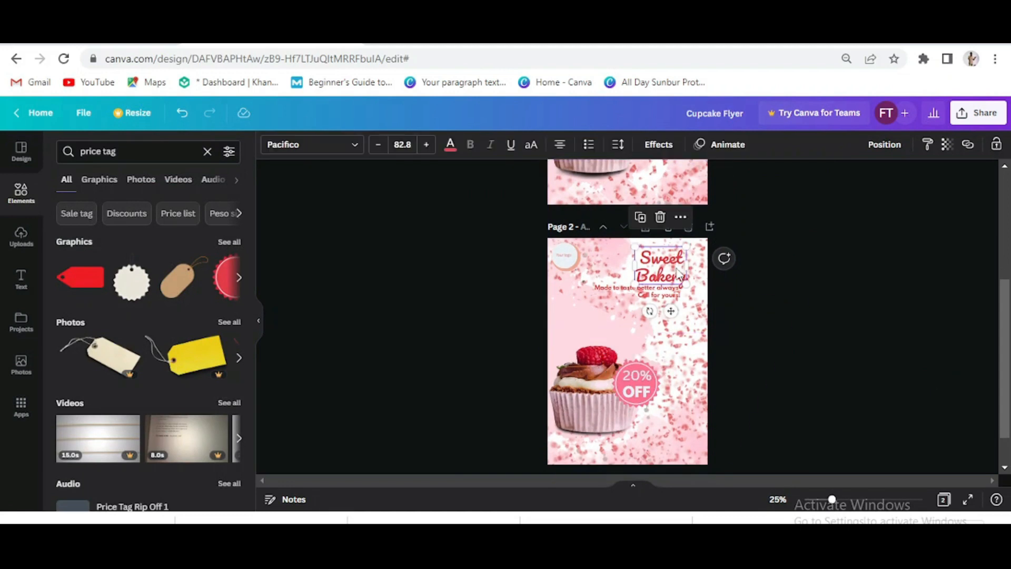
pyautogui.moveTo(692, 391); pyautogui.dragTo(632, 346)
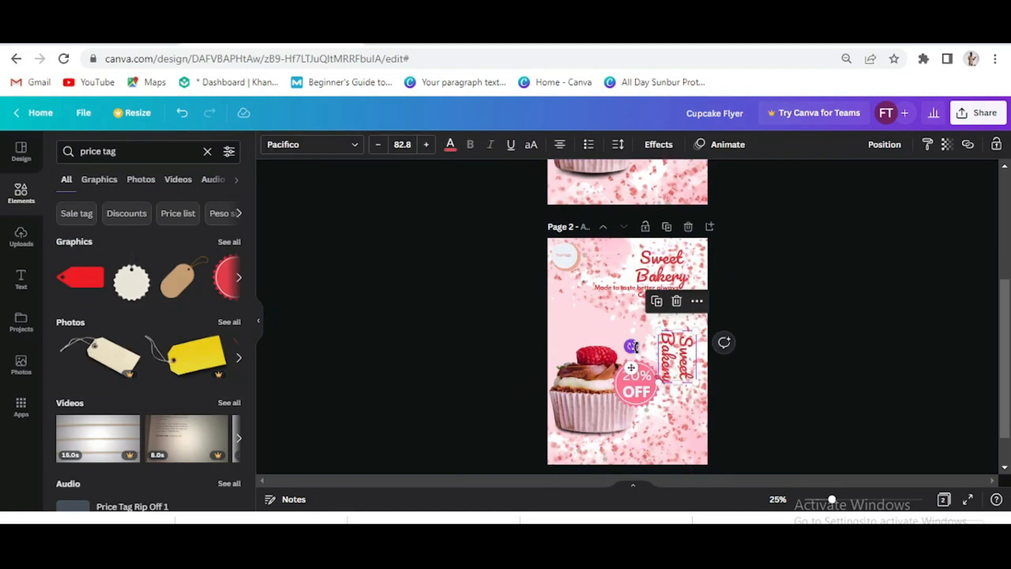
pyautogui.moveTo(673, 384); pyautogui.dragTo(676, 464)
# - Replace the vertical heading copy's text with "#sweetbakery" and move it to the flyer's right edge
pyautogui.doubleClick(681, 391)
pyautogui.press('BackSpace')
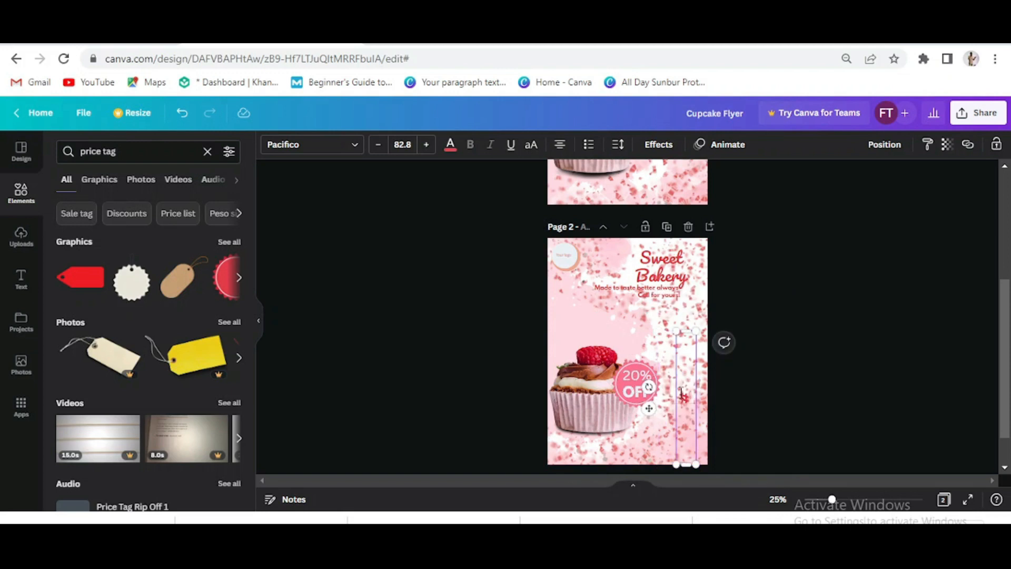
pyautogui.moveTo(649, 408); pyautogui.dragTo(695, 389)
pyautogui.click(710, 366)
pyautogui.click(851, 333)
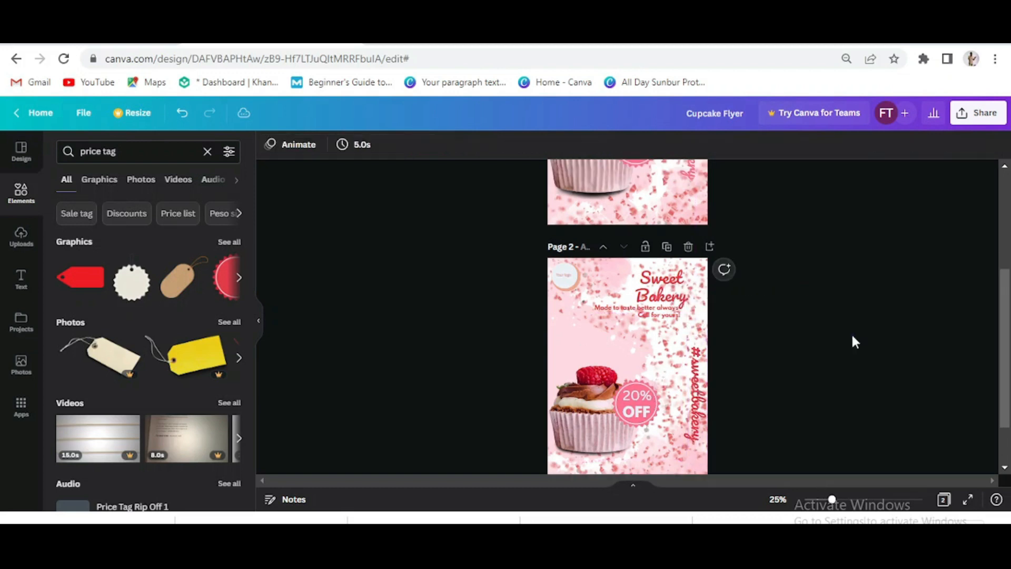
pyautogui.scroll(-2, 852, 333)
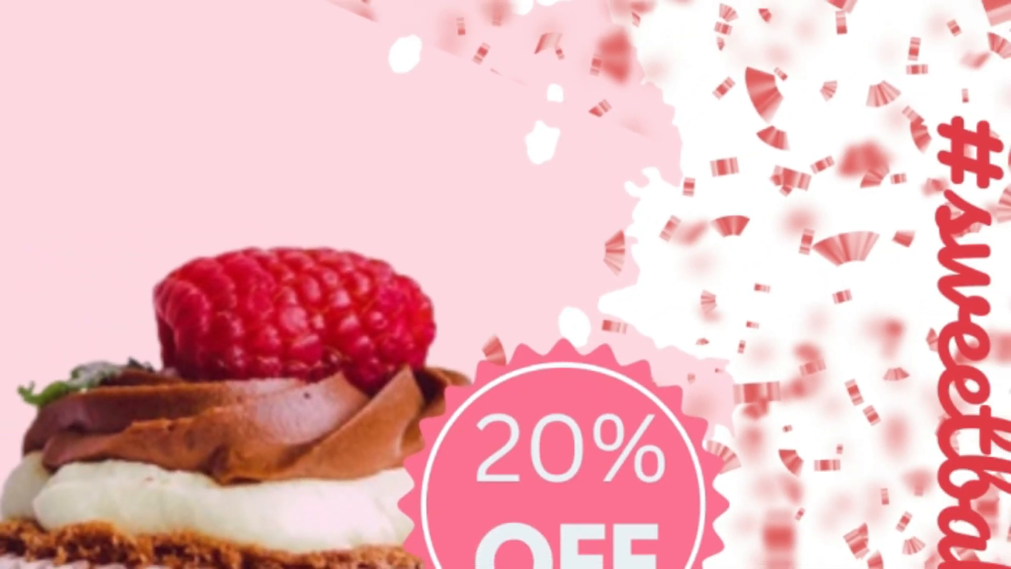